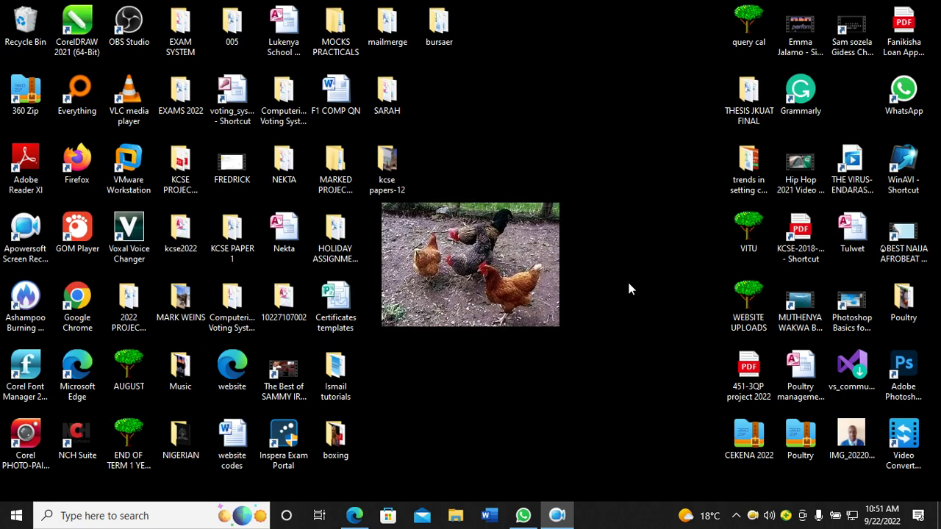
Step: Create a desktop folder named 'relationships' and open it
{"action": "right_click", "coordinate": [417, 312]}
{"action": "mouse_move", "coordinate": [475, 274]}
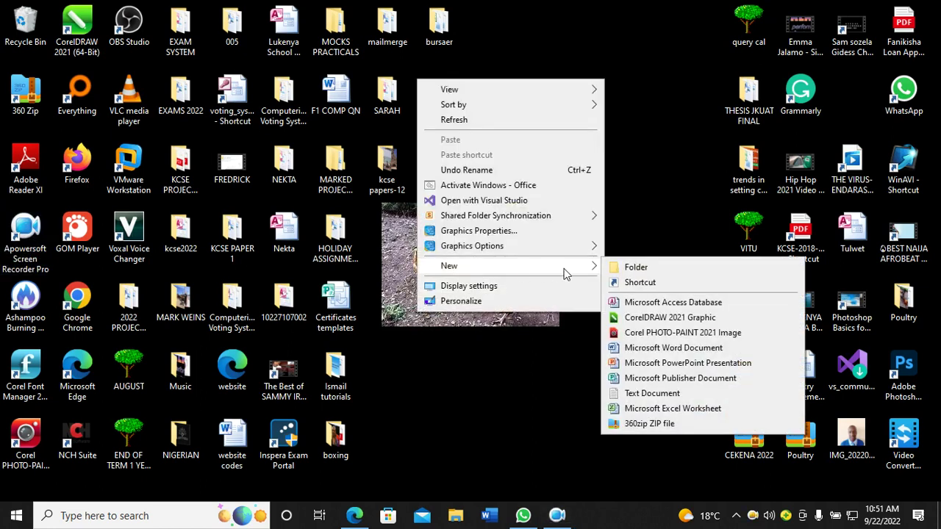
{"action": "left_click", "coordinate": [627, 269]}
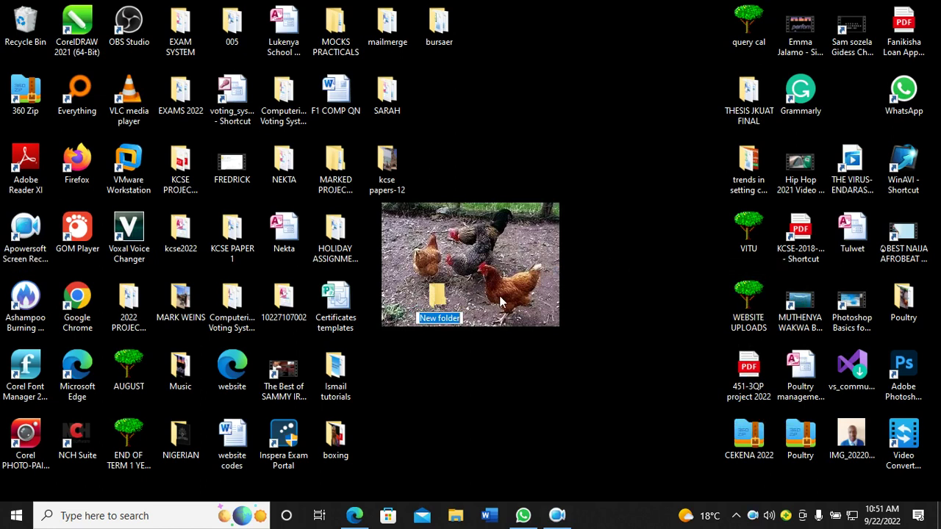
{"action": "type", "text": "re"}
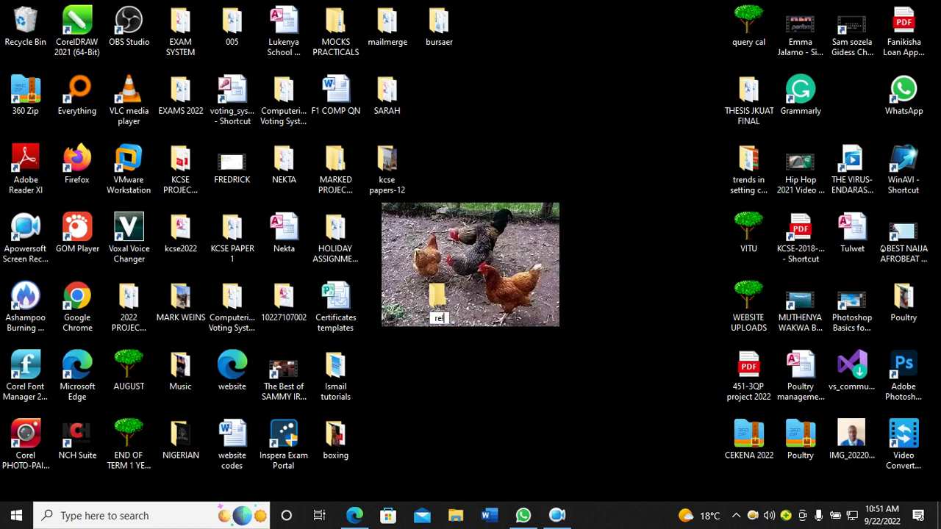
{"action": "type", "text": "lationship"}
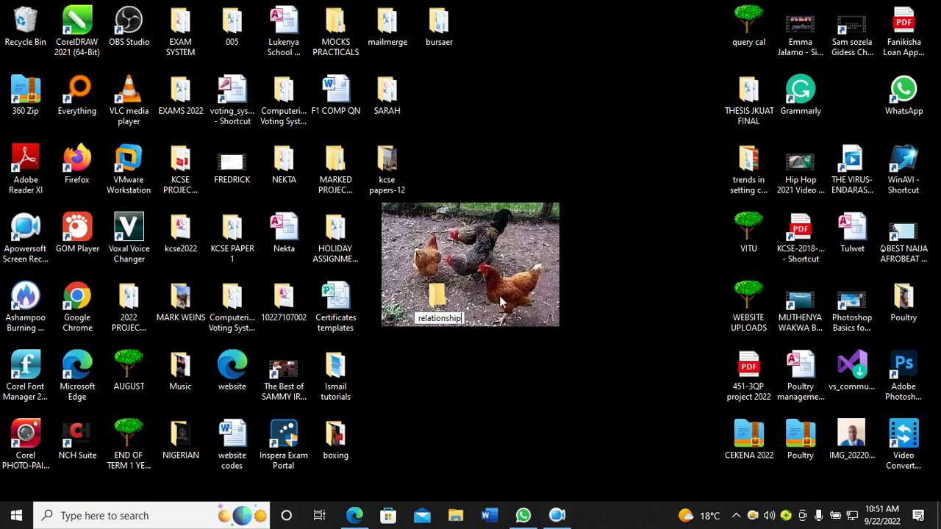
{"action": "type", "text": "s"}
{"action": "key", "text": "Return"}
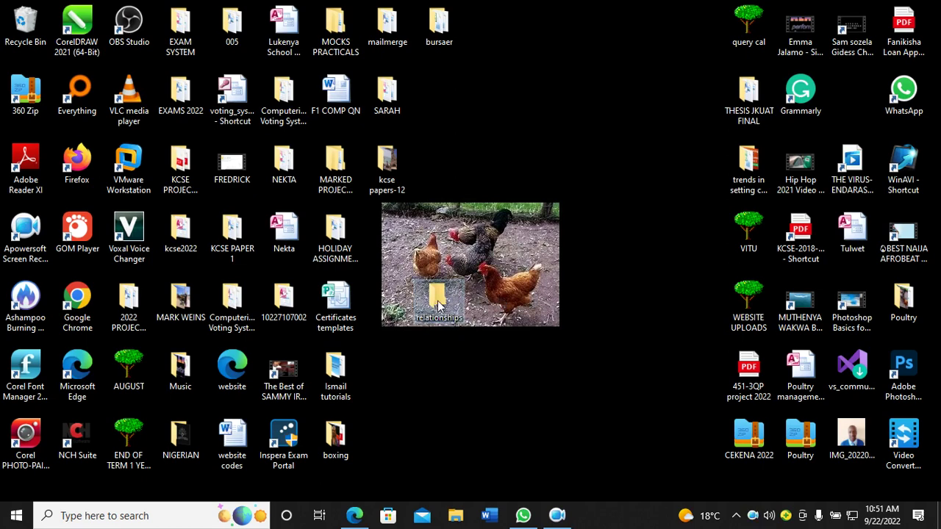
{"action": "double_click", "coordinate": [438, 306]}
Step: Add a blank Microsoft Access database file named RELATIONSHIPS inside the folder
{"action": "right_click", "coordinate": [206, 163]}
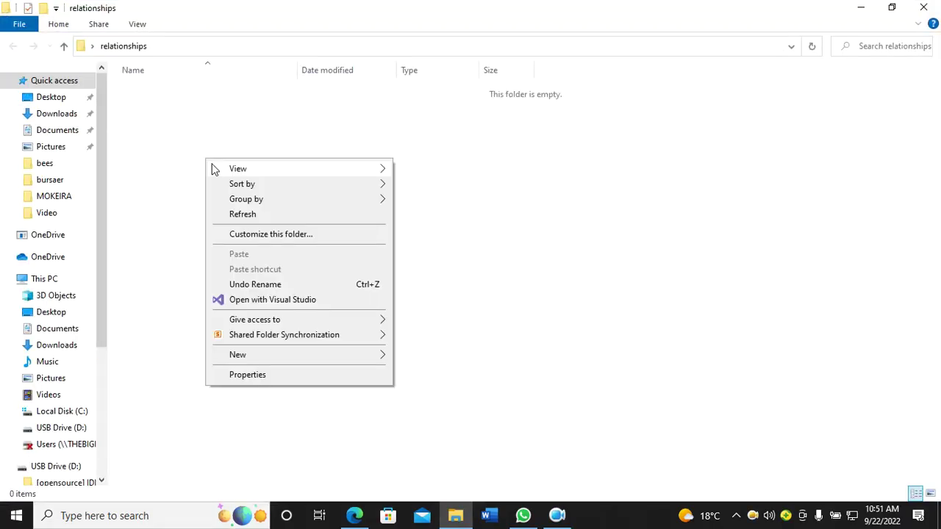
{"action": "mouse_move", "coordinate": [300, 361]}
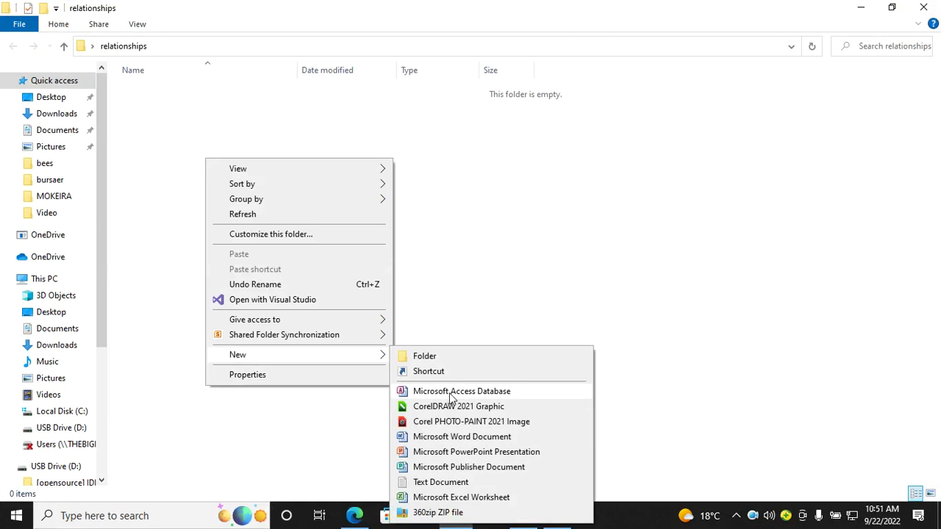
{"action": "left_click", "coordinate": [450, 392]}
{"action": "type", "text": "R"}
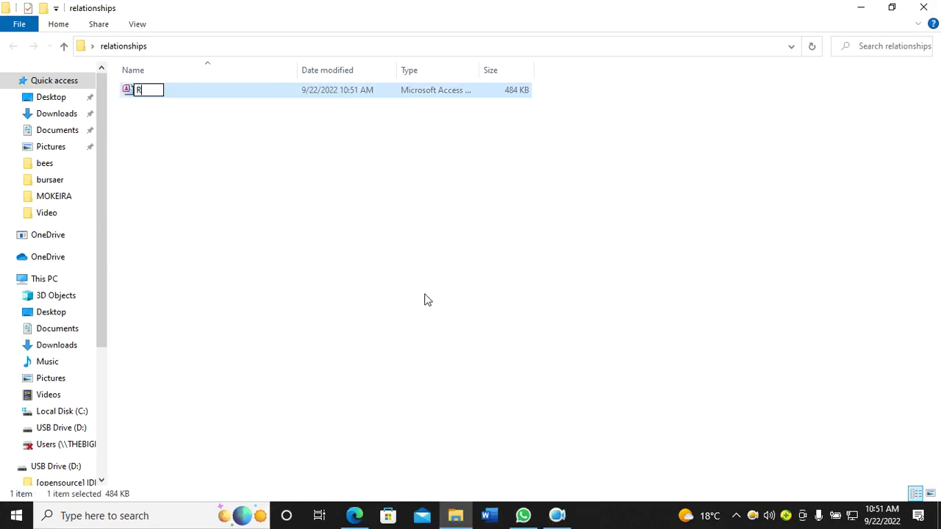
{"action": "type", "text": "ELATIONSHI"}
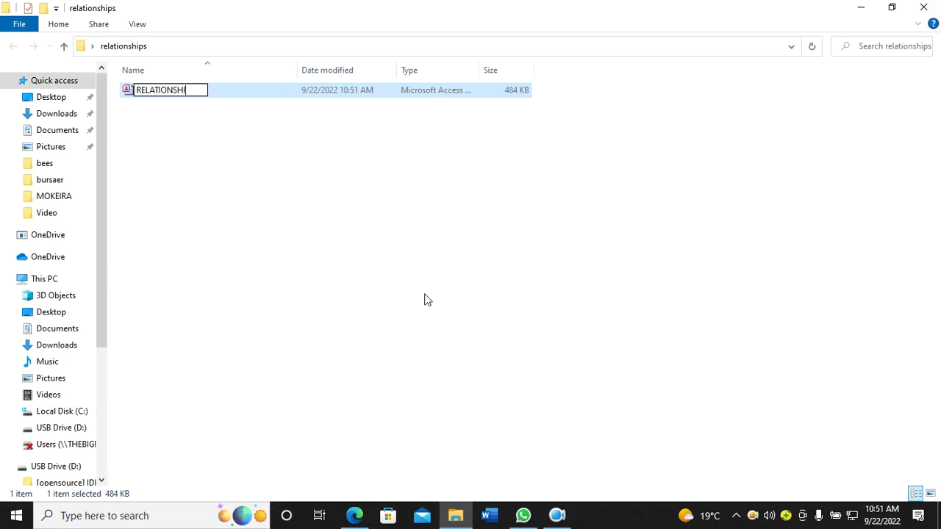
{"action": "type", "text": "PS"}
{"action": "key", "text": "Return"}
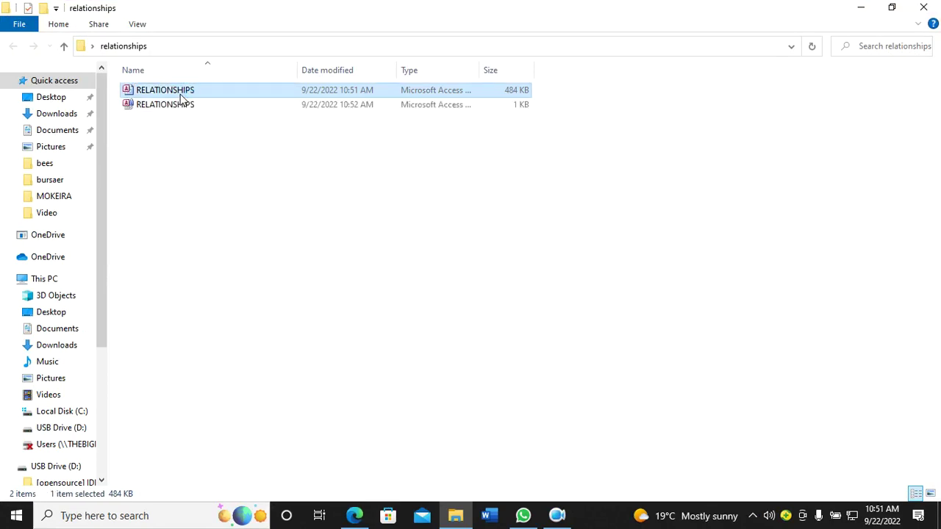
{"action": "left_click", "coordinate": [236, 187]}
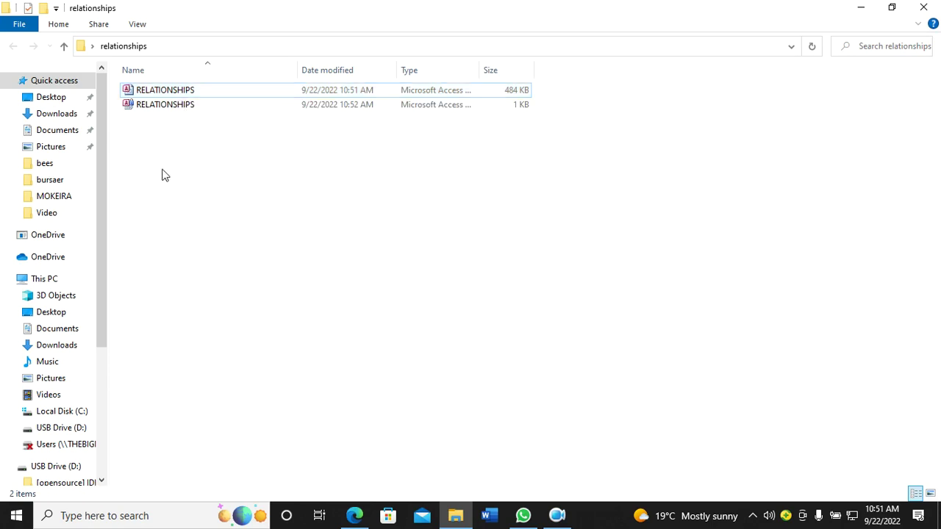
Step: Launch Access 2010 by searching 'ACC' and open the recent RELATIONSHIPS database
{"action": "left_click", "coordinate": [131, 516]}
{"action": "type", "text": "A"}
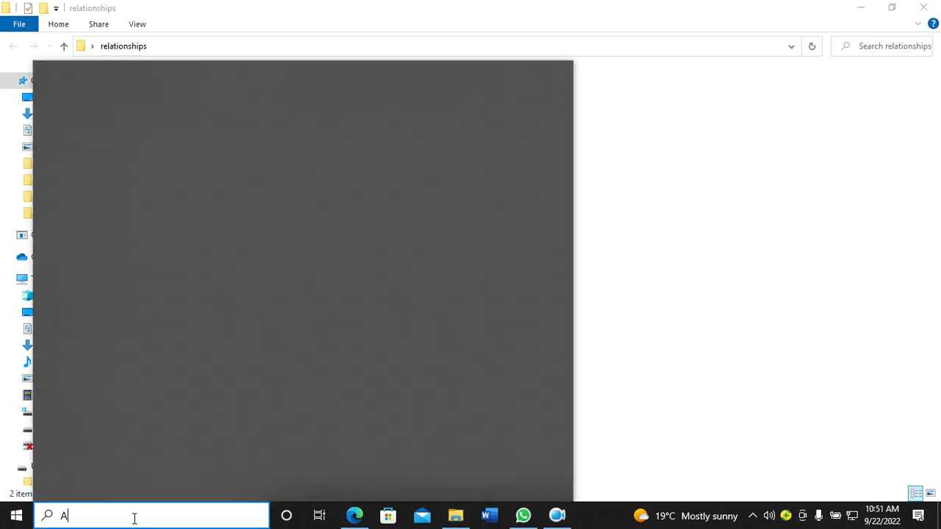
{"action": "type", "text": "CC"}
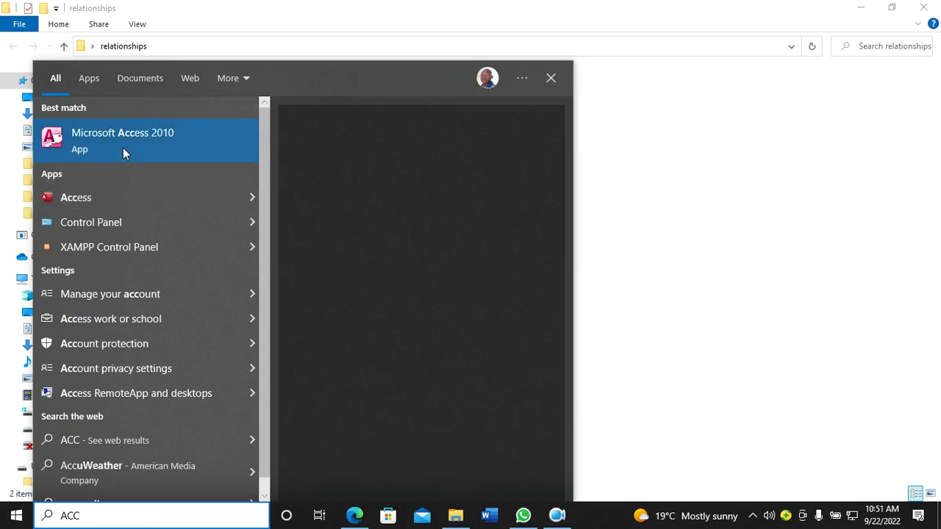
{"action": "left_click", "coordinate": [427, 168]}
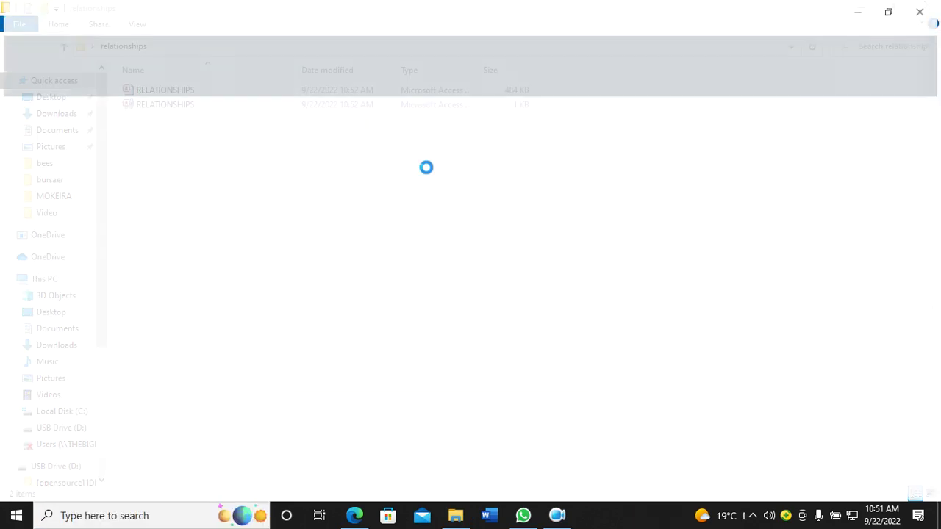
{"action": "left_click", "coordinate": [90, 147]}
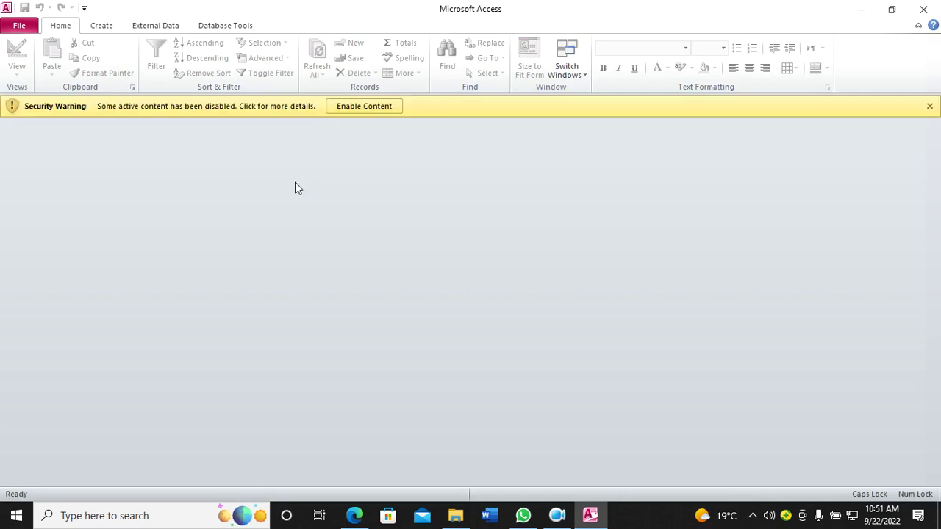
Step: Enable the database's disabled content and start a new table in Design View
{"action": "left_click", "coordinate": [343, 112]}
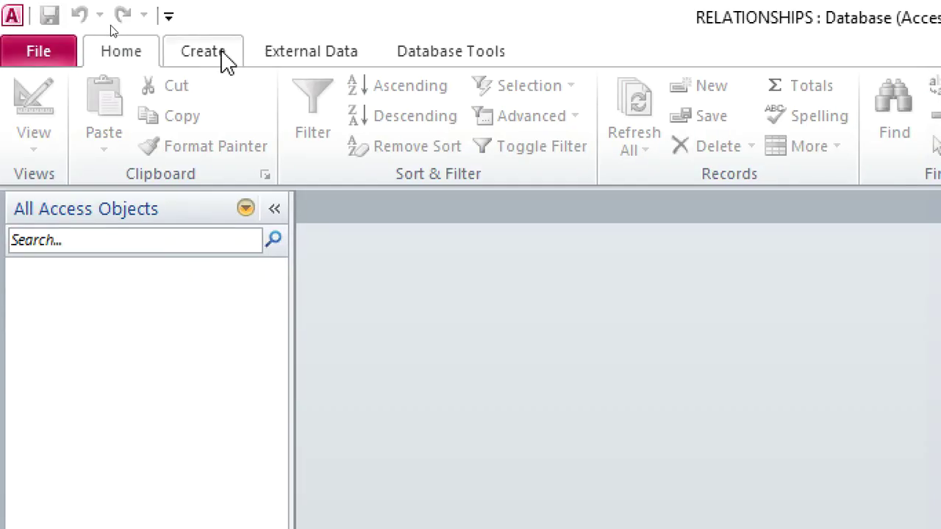
{"action": "left_click", "coordinate": [220, 55]}
{"action": "left_click", "coordinate": [197, 134]}
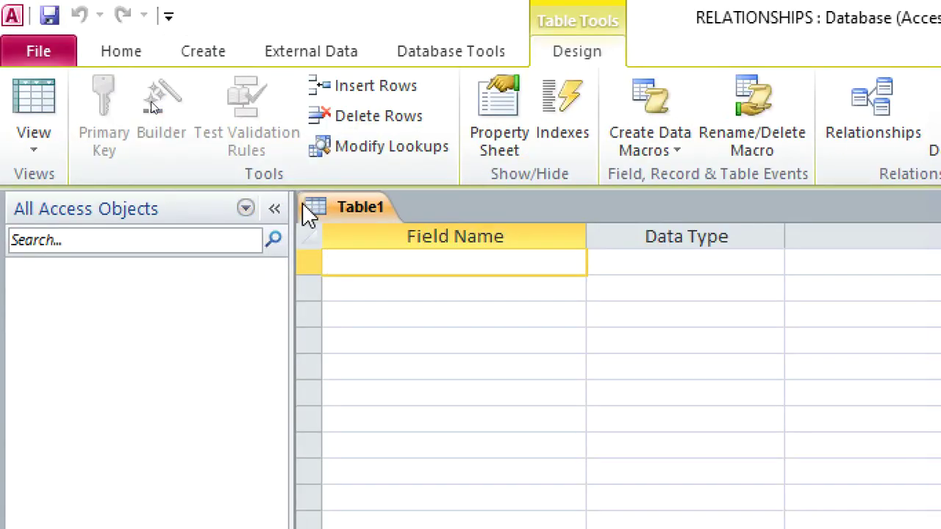
Step: Enter the field names Customer and Product
{"action": "type", "text": "Customer"}
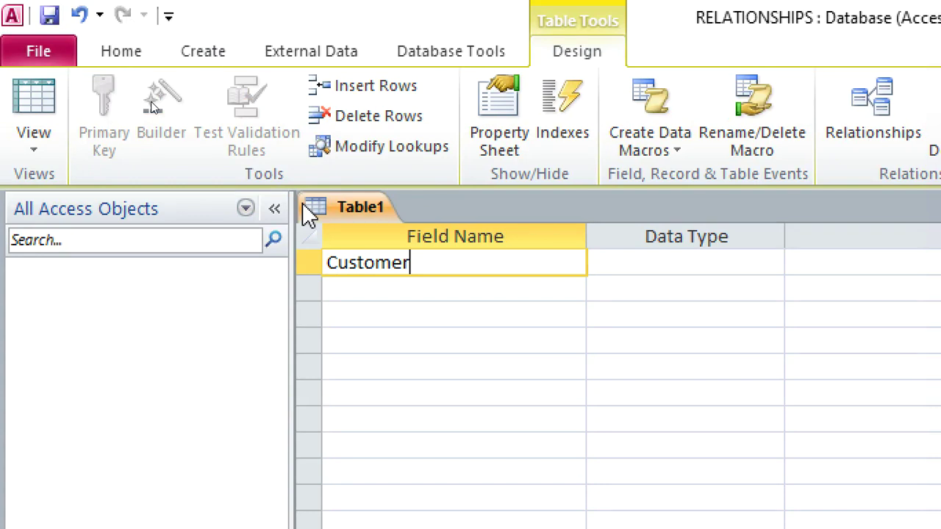
{"action": "key", "text": "Down"}
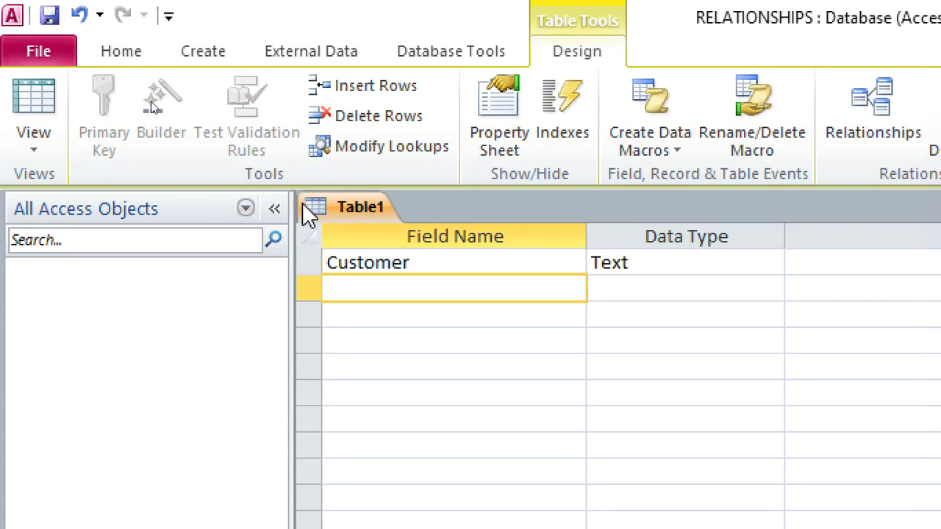
{"action": "type", "text": "Product"}
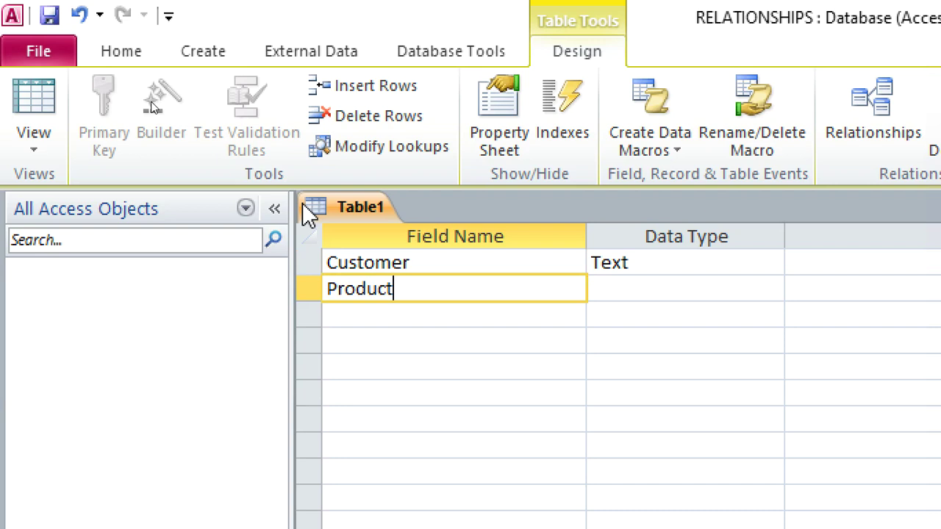
{"action": "key", "text": "Down"}
Step: Add Cost, Supplier and Company fields, giving Company the Text data type
{"action": "type", "text": "Cost"}
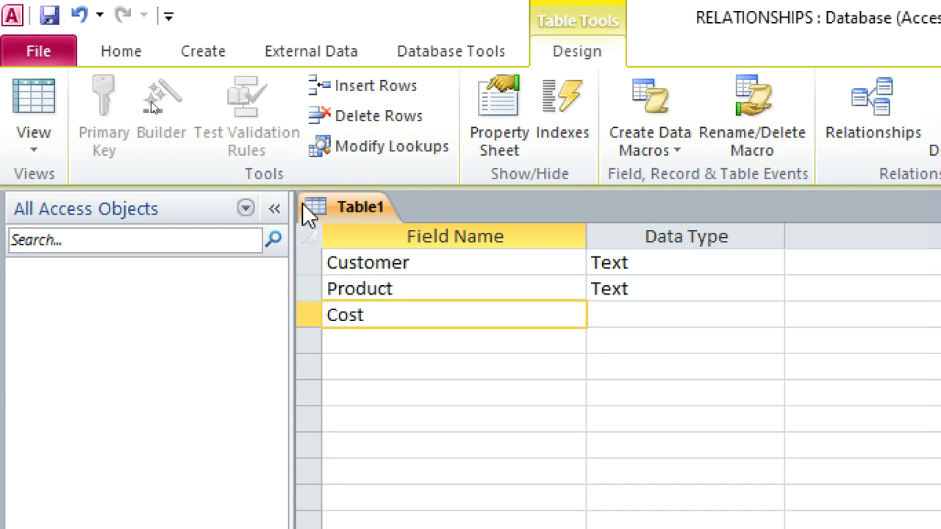
{"action": "key", "text": "Down"}
{"action": "type", "text": "Supplier"}
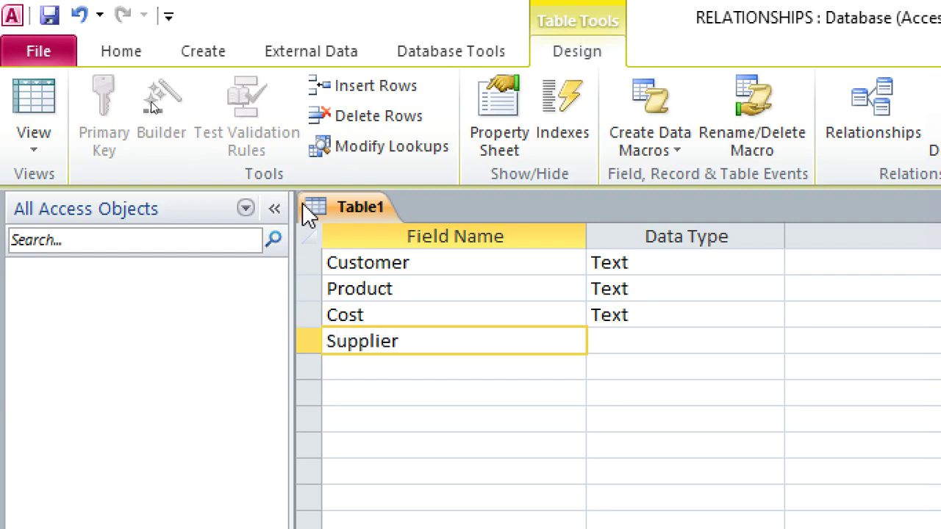
{"action": "key", "text": "Down"}
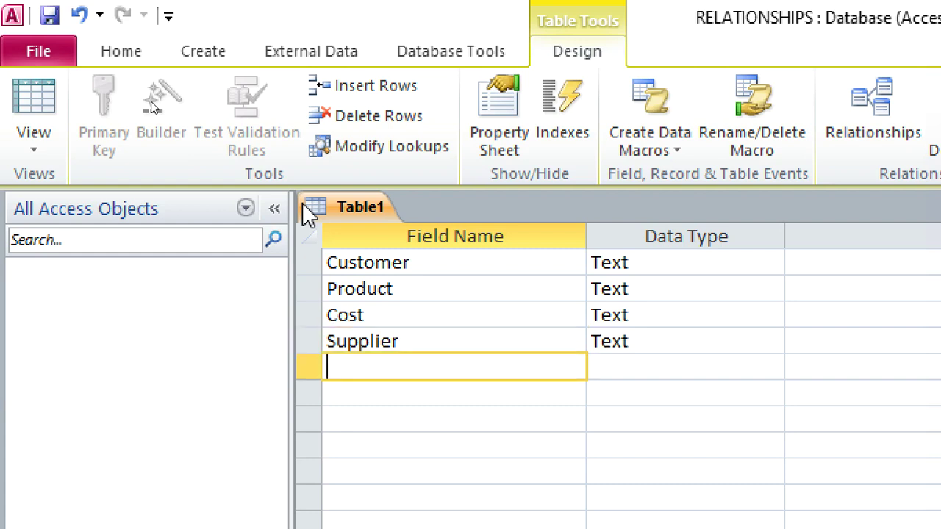
{"action": "type", "text": "Company"}
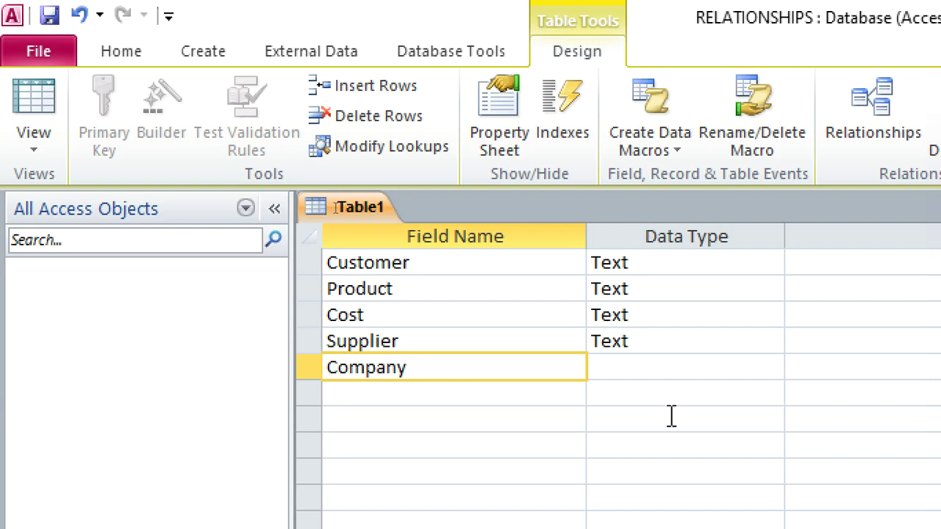
{"action": "left_click", "coordinate": [629, 367]}
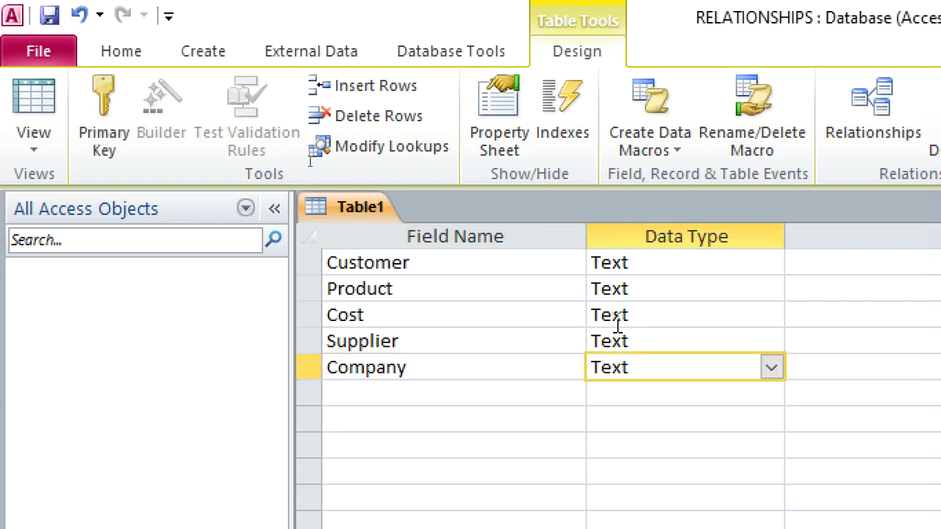
{"action": "double_click", "coordinate": [649, 315]}
Step: Make Cost a Currency field and set Customer as the primary key
{"action": "type", "text": "currency"}
{"action": "right_click", "coordinate": [457, 266]}
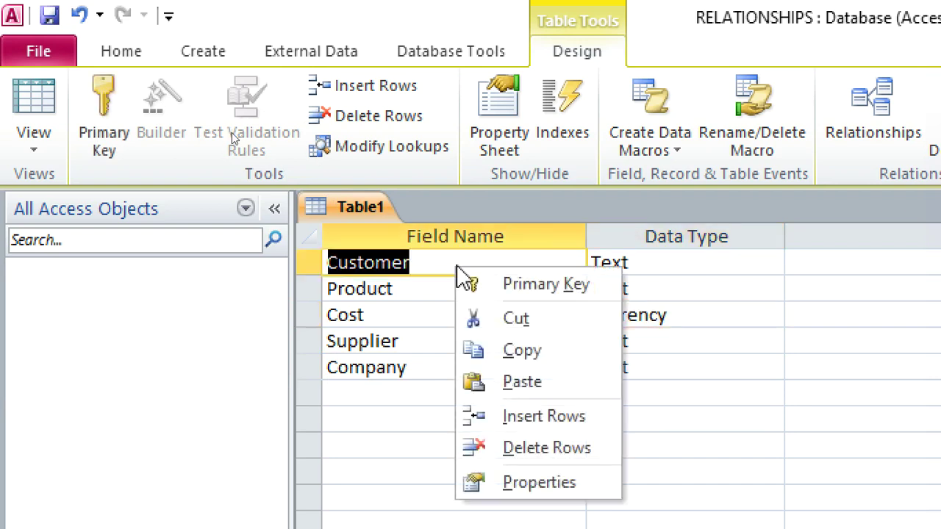
{"action": "left_click", "coordinate": [528, 282]}
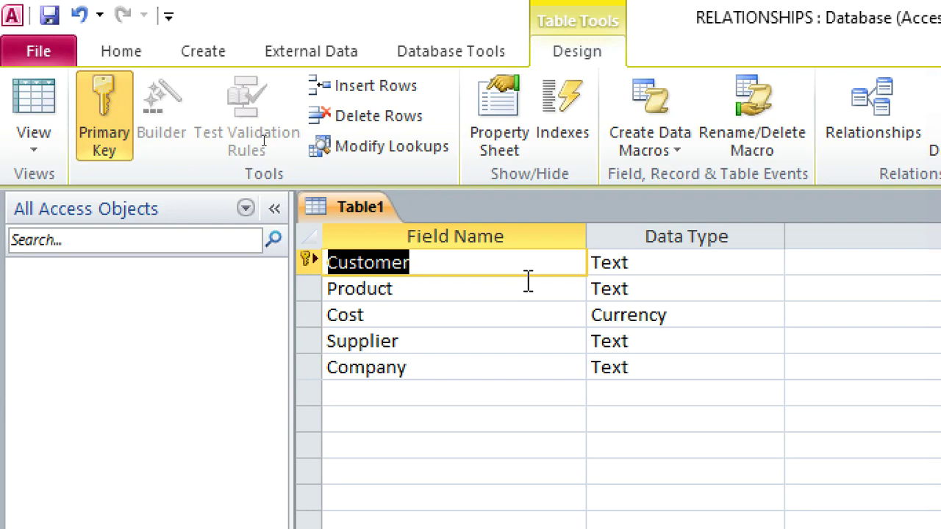
Step: Save the table as customers and close it
{"action": "key", "text": "ctrl+s"}
{"action": "type", "text": "cuso"}
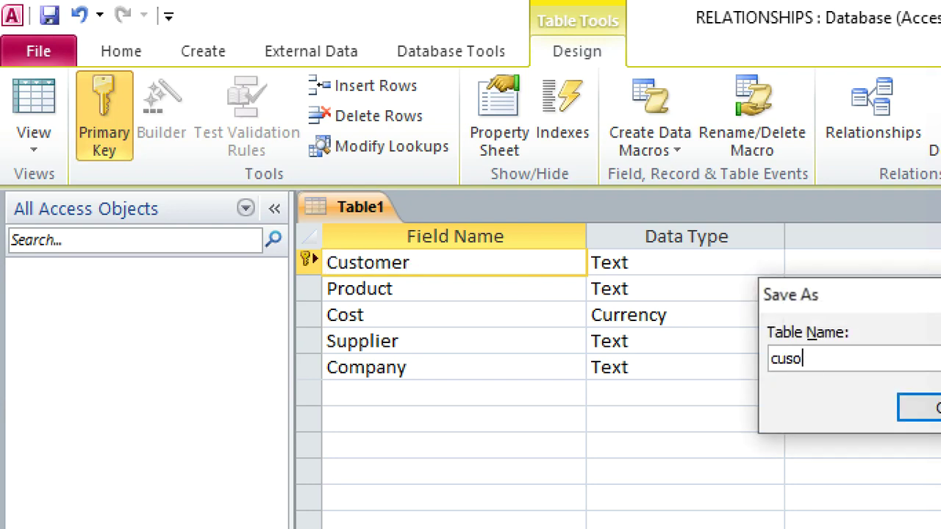
{"action": "key", "text": "BackSpace"}
{"action": "type", "text": "tomers"}
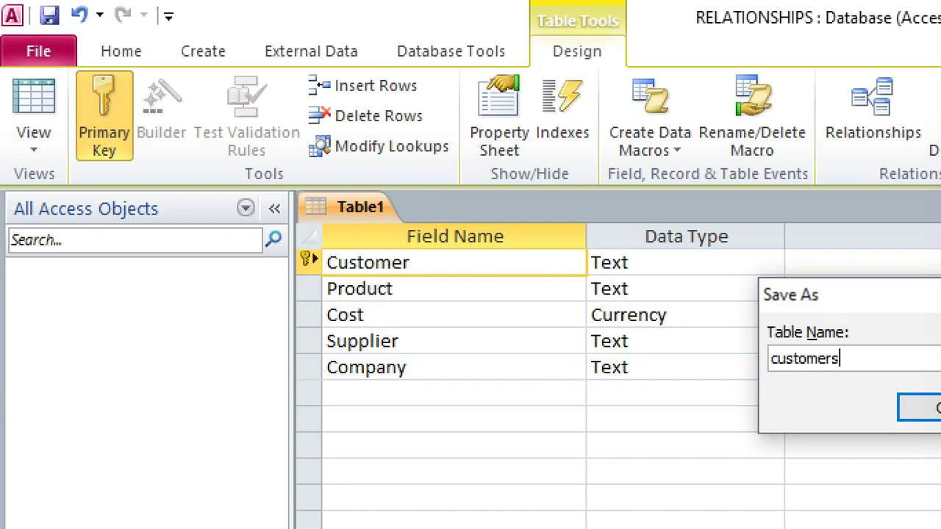
{"action": "key", "text": "Return"}
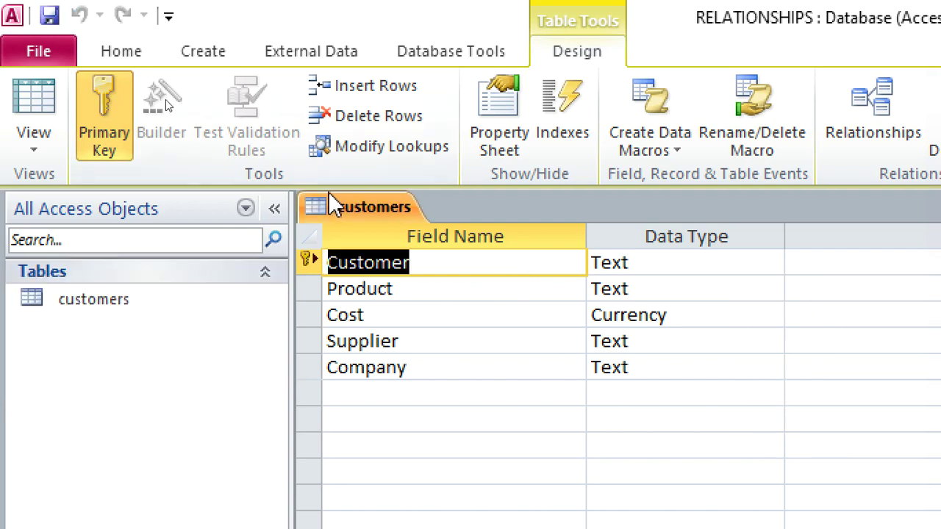
{"action": "right_click", "coordinate": [335, 205]}
{"action": "left_click", "coordinate": [390, 248]}
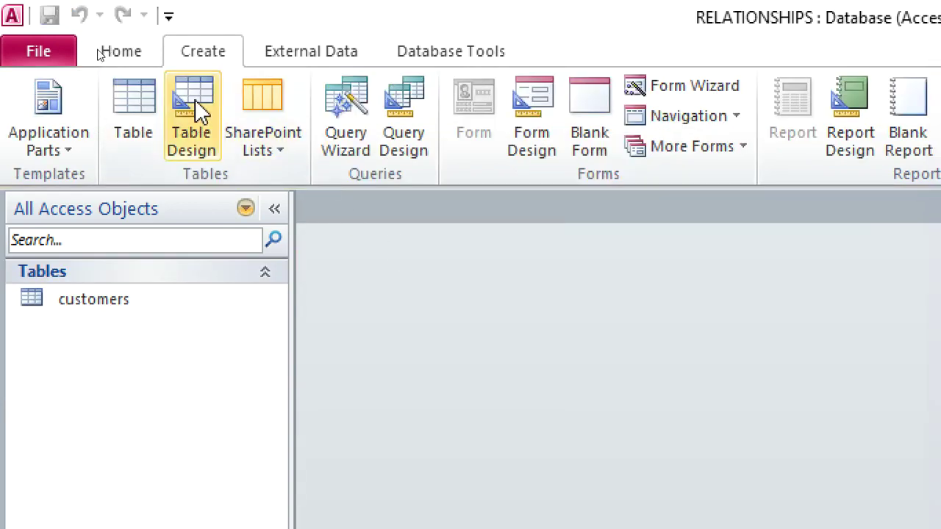
Step: Design a new table with ProductID as AutoNumber and Product as the primary key
{"action": "left_click", "coordinate": [194, 107]}
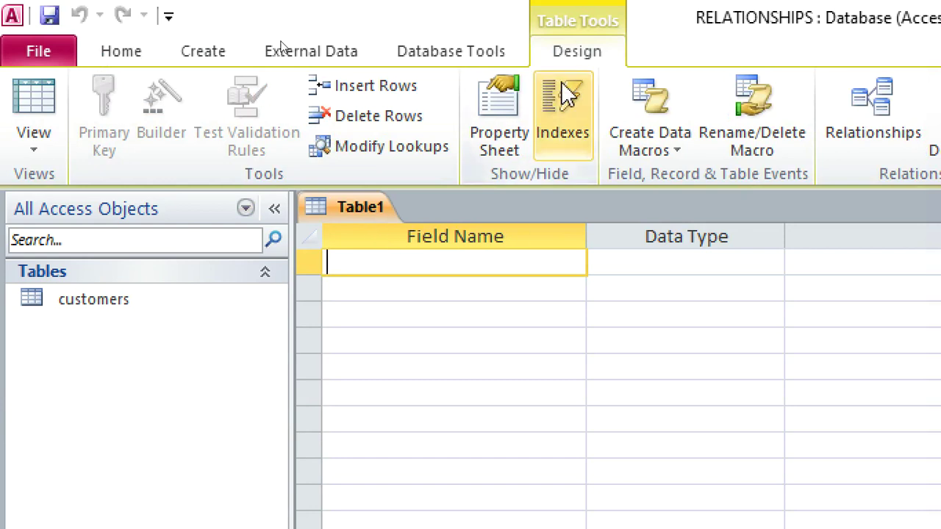
{"action": "type", "text": "Product"}
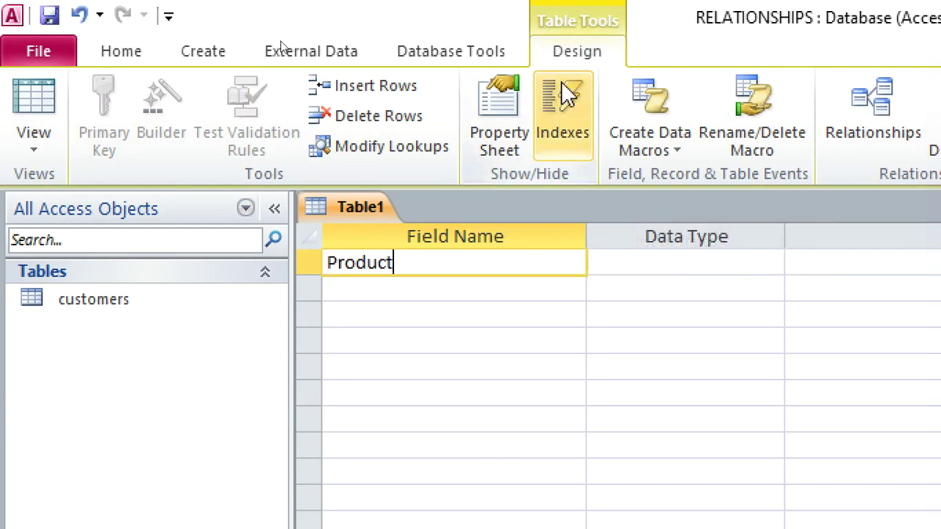
{"action": "type", "text": "ID"}
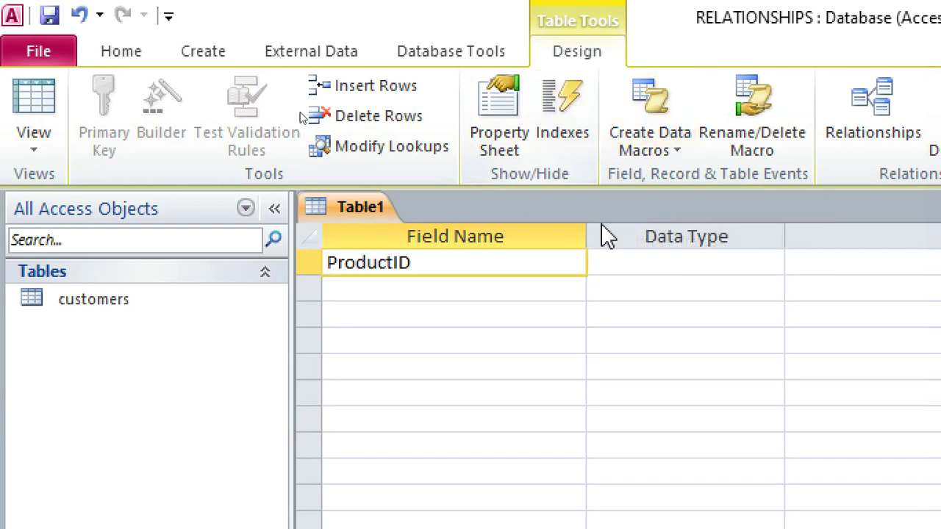
{"action": "left_click", "coordinate": [607, 262]}
{"action": "type", "text": "AutoNumber"}
{"action": "left_click", "coordinate": [475, 294]}
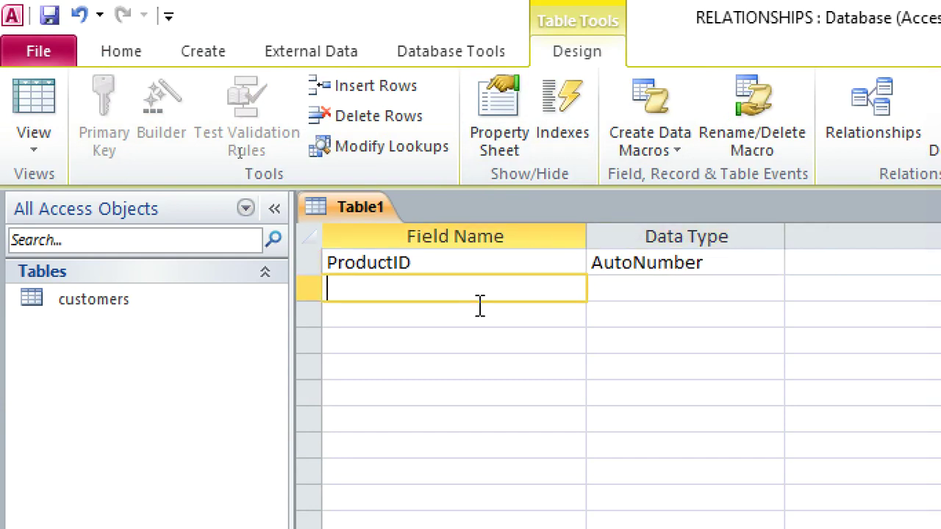
{"action": "type", "text": "Product"}
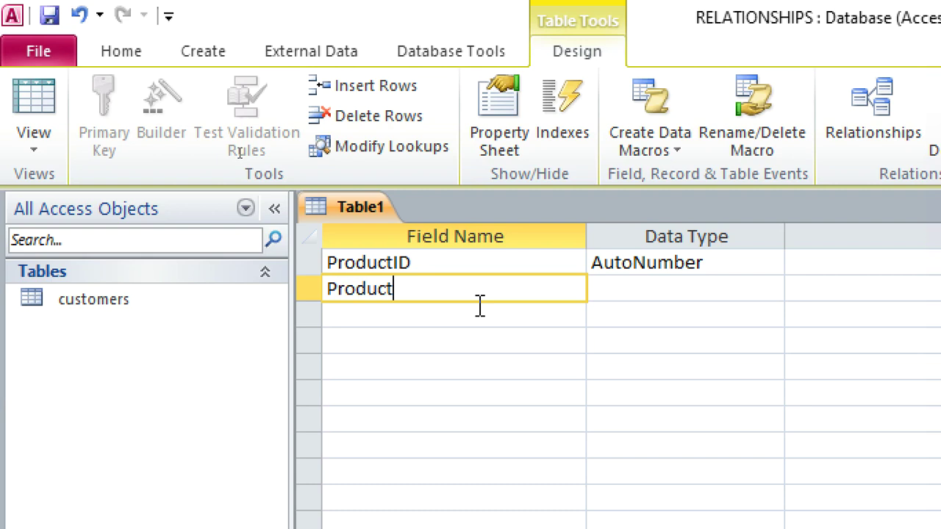
{"action": "right_click", "coordinate": [451, 292]}
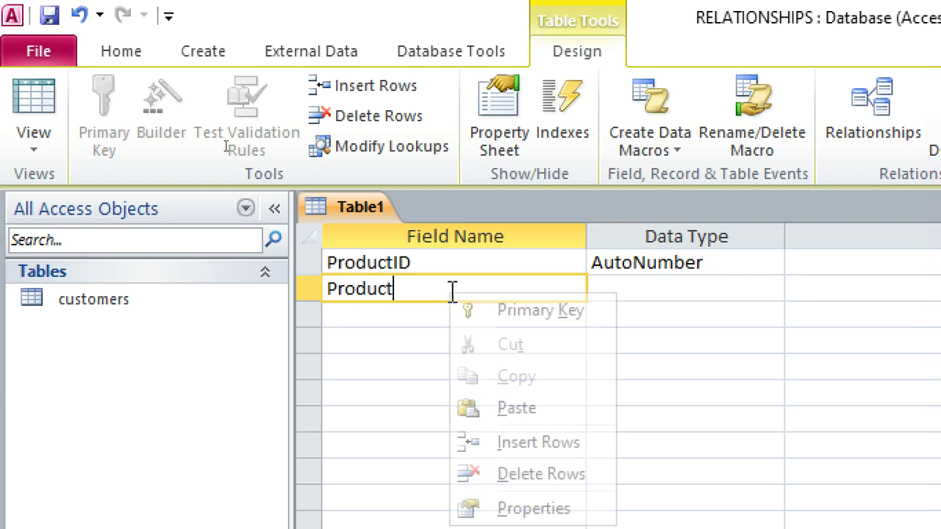
{"action": "left_click", "coordinate": [513, 310]}
Step: Add a ProductCost Currency field and a Supplier Text field
{"action": "left_click", "coordinate": [430, 323]}
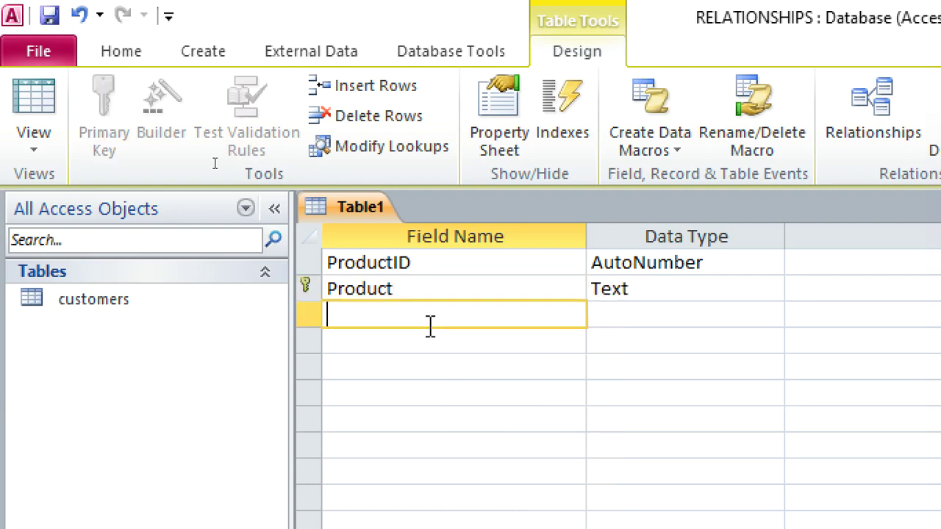
{"action": "type", "text": "ProductCost"}
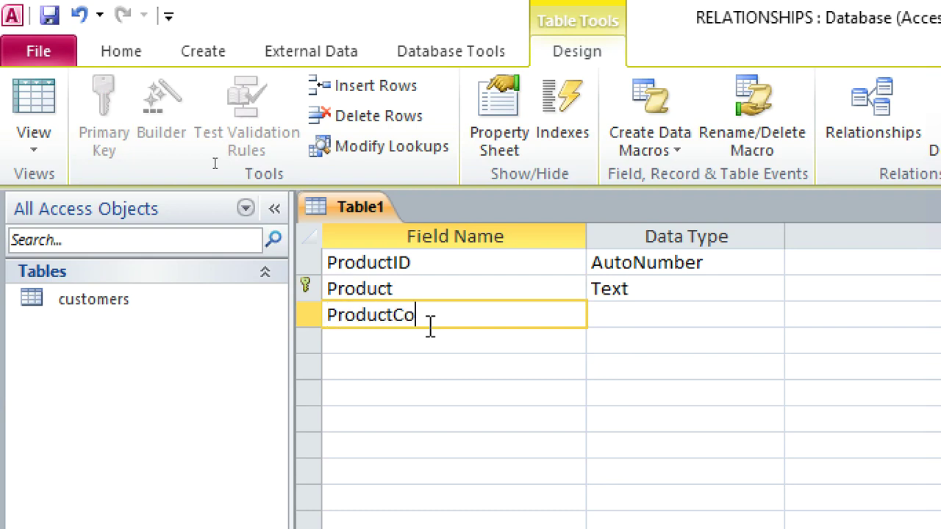
{"action": "left_click", "coordinate": [605, 324]}
{"action": "type", "text": "currency"}
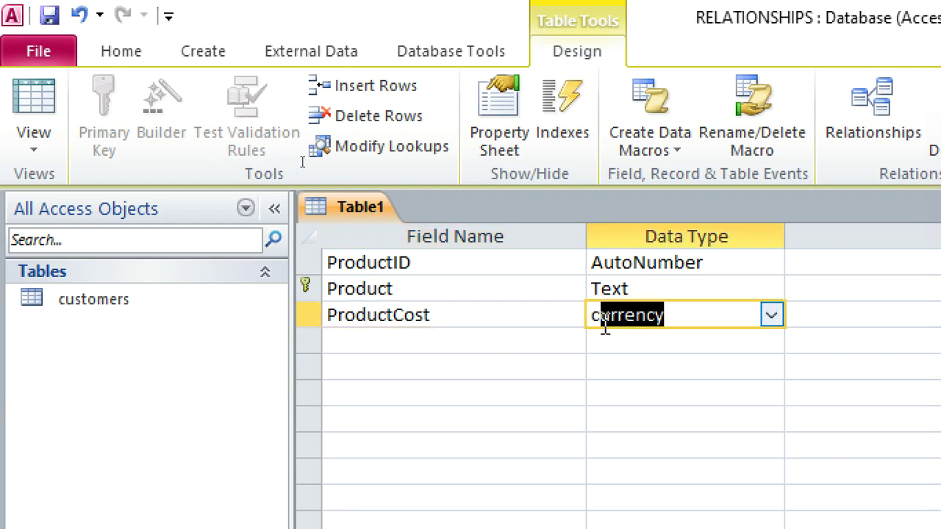
{"action": "left_click", "coordinate": [512, 336]}
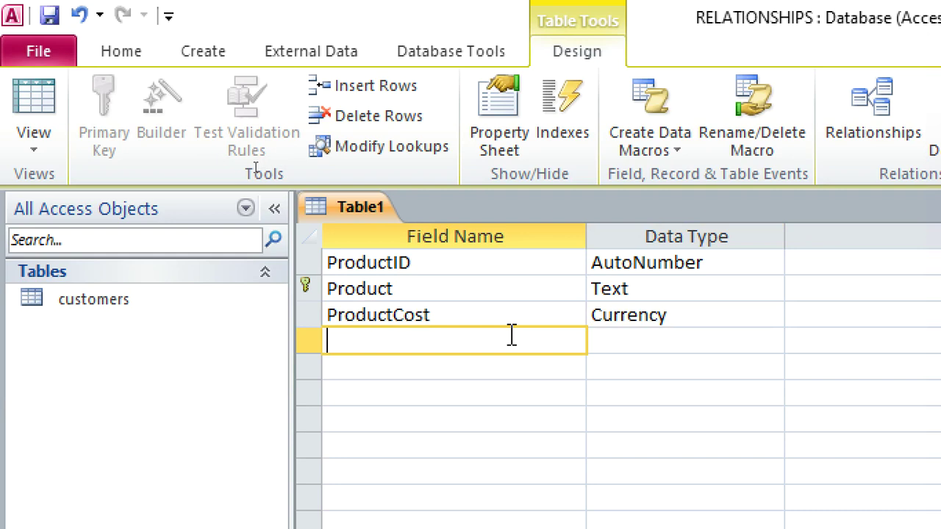
{"action": "type", "text": "Supplier"}
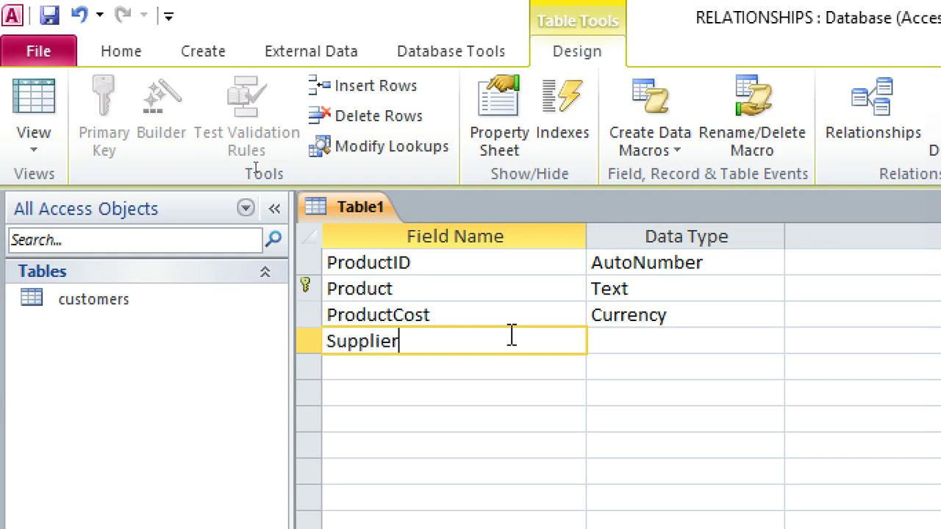
{"action": "left_click", "coordinate": [640, 343]}
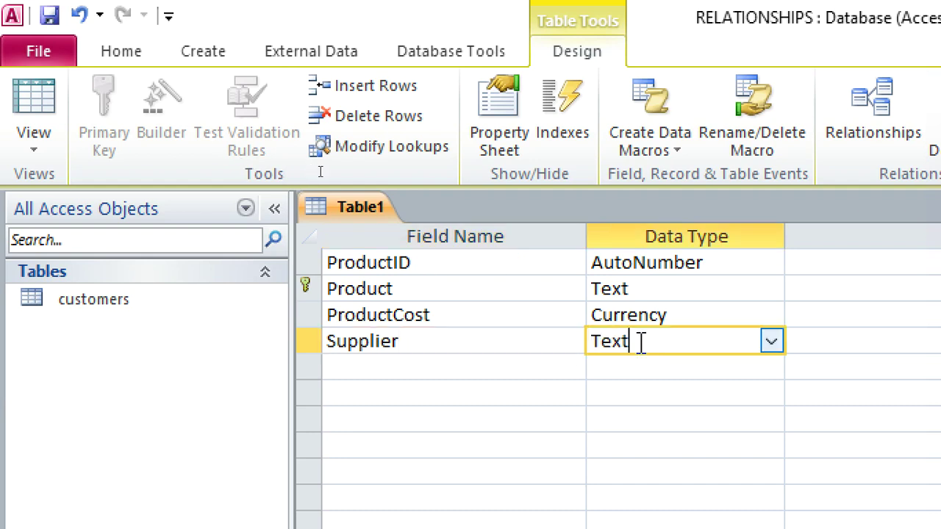
Step: Save the table as products and close it
{"action": "key", "text": "ctrl+s"}
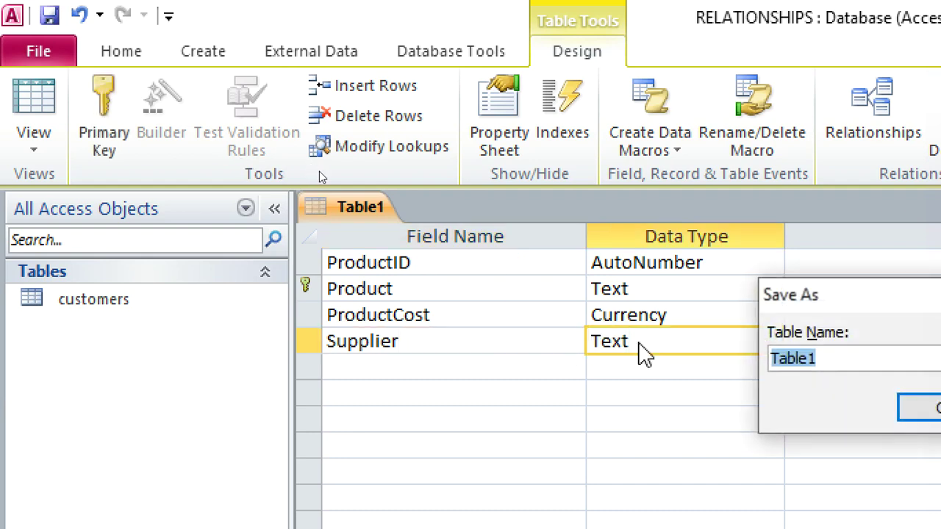
{"action": "type", "text": "produ"}
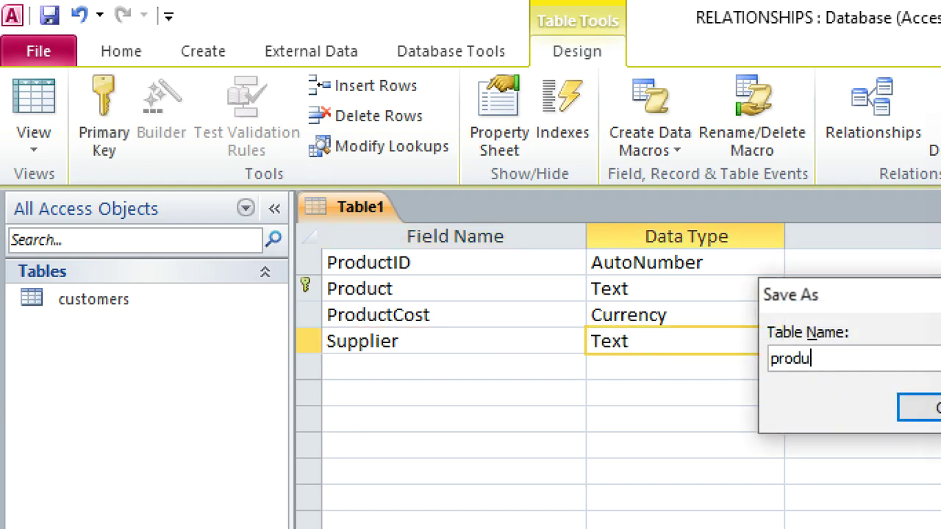
{"action": "type", "text": "cts"}
{"action": "key", "text": "Return"}
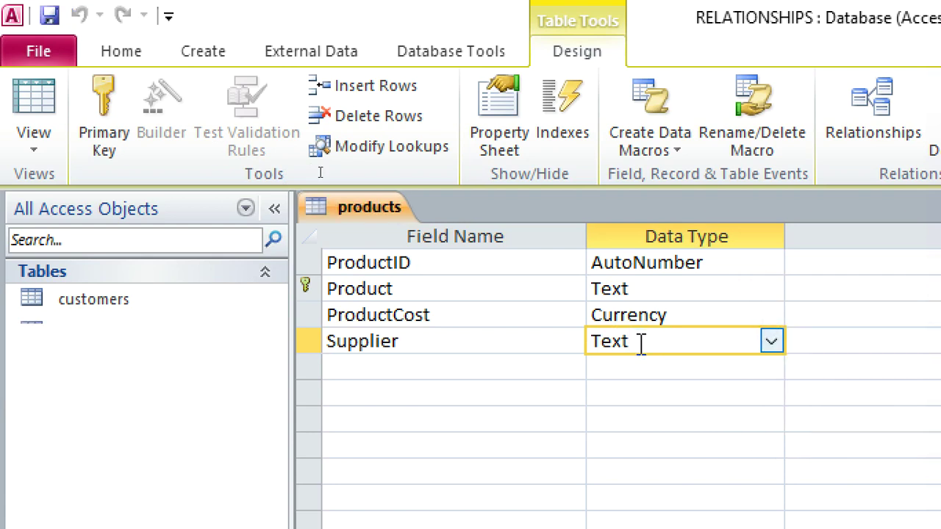
{"action": "right_click", "coordinate": [378, 215]}
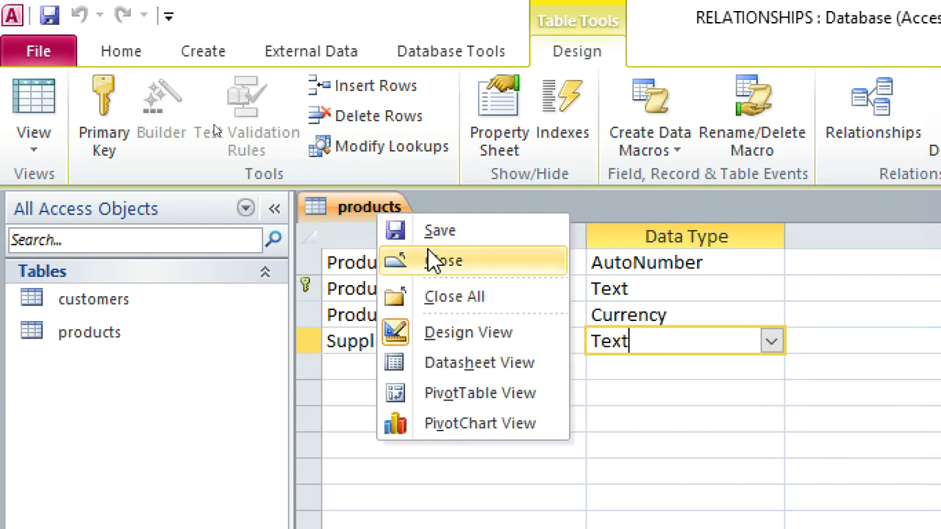
{"action": "left_click", "coordinate": [443, 263]}
Step: Start a new table design with SupplierName and Product Text fields
{"action": "left_click", "coordinate": [184, 147]}
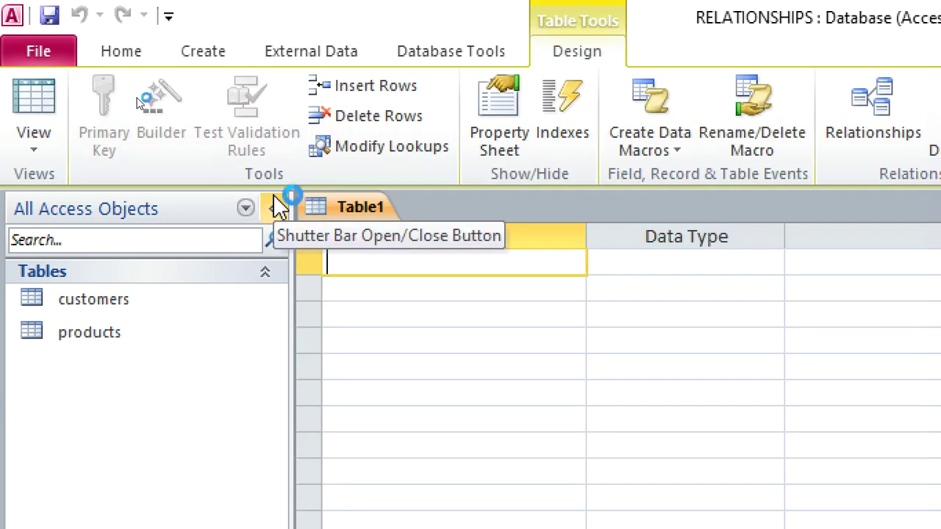
{"action": "type", "text": "Suppo"}
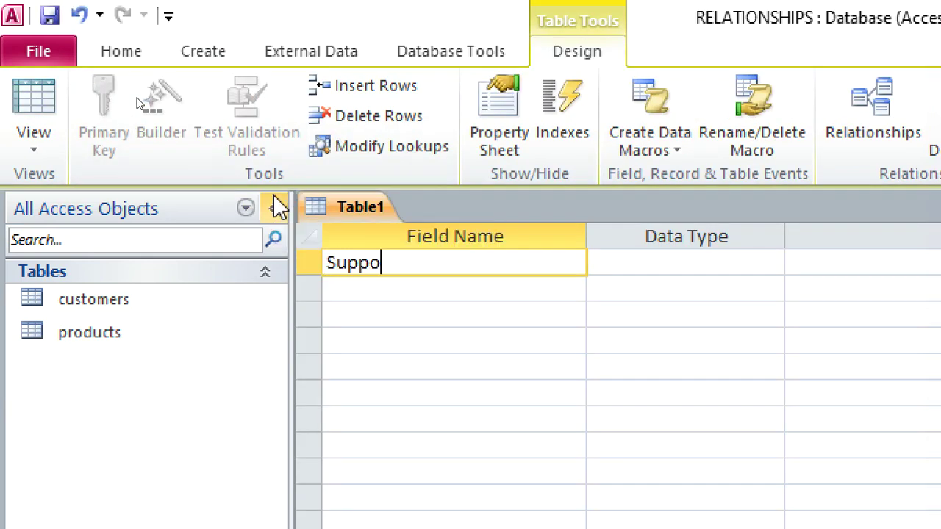
{"action": "key", "text": "BackSpace"}
{"action": "type", "text": "lierNA"}
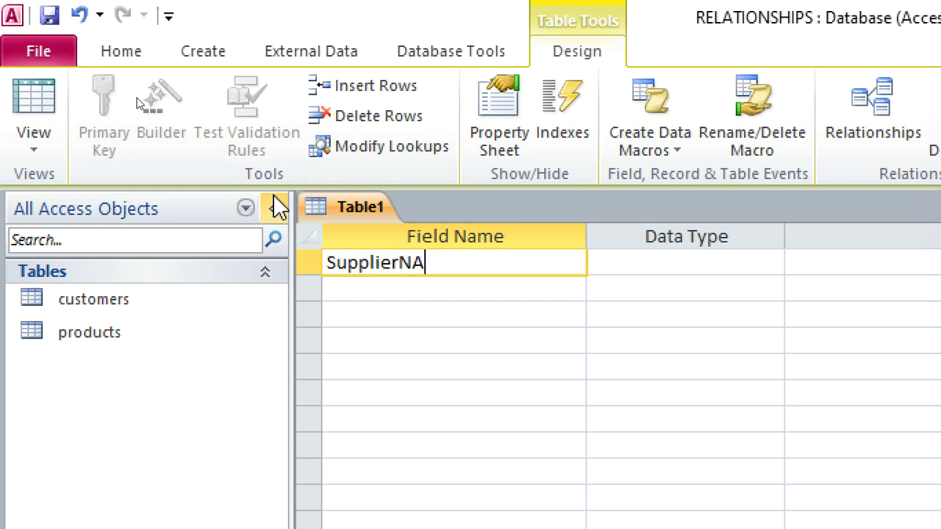
{"action": "key", "text": "BackSpace"}
{"action": "type", "text": "ame"}
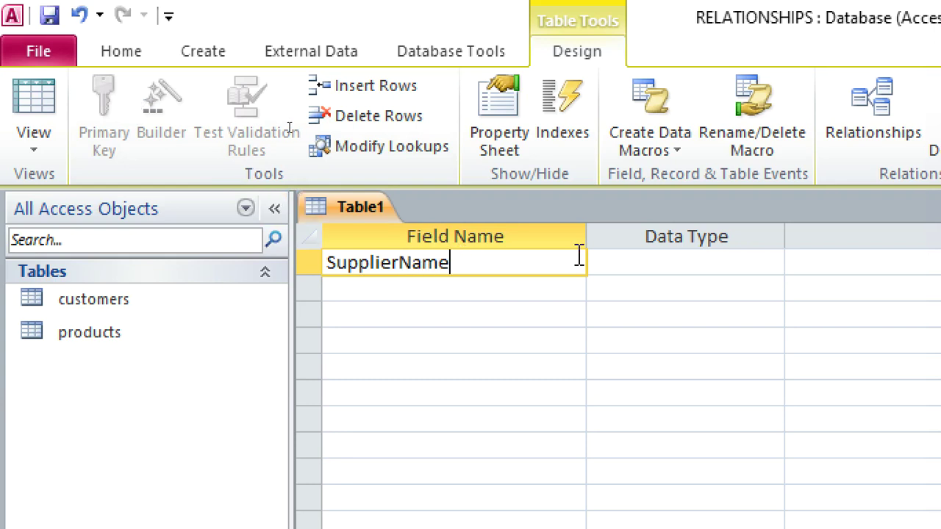
{"action": "left_click", "coordinate": [595, 265]}
{"action": "left_click", "coordinate": [474, 281]}
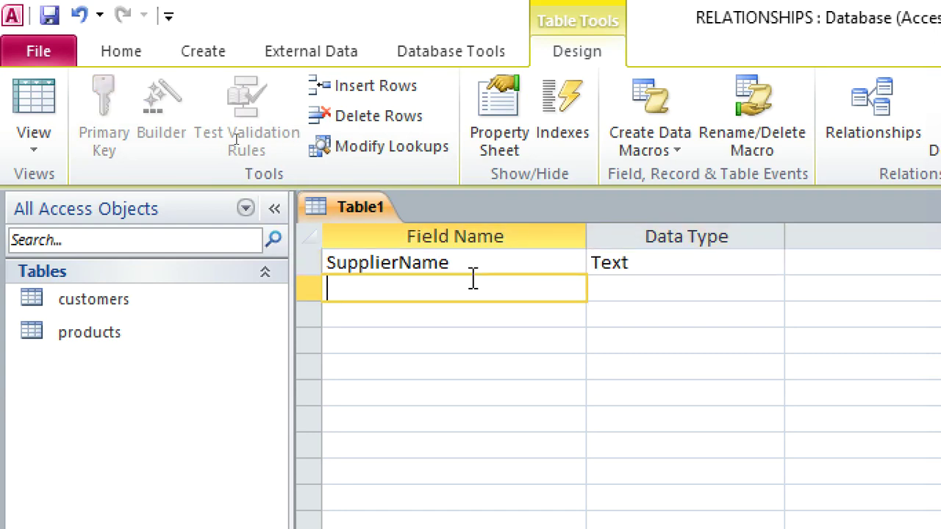
{"action": "type", "text": "Product"}
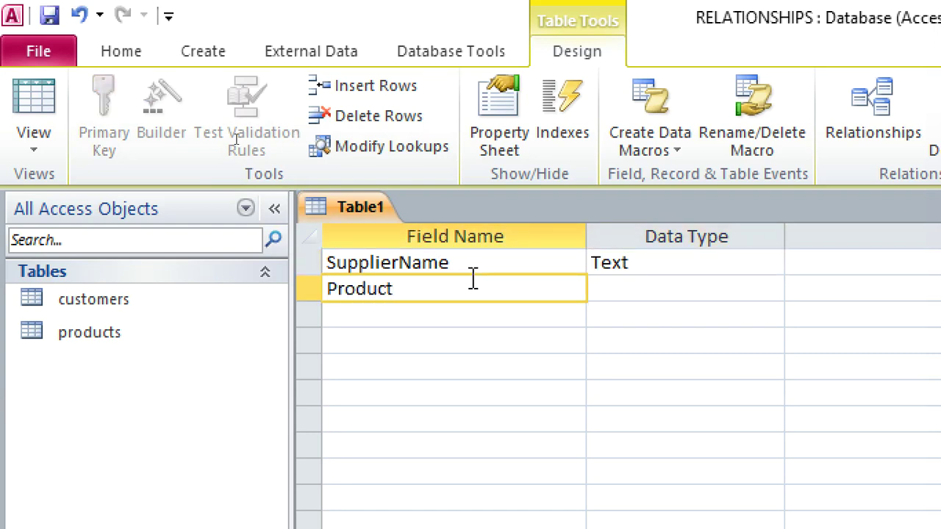
{"action": "left_click", "coordinate": [610, 290]}
Step: Insert a SupplierID AutoNumber field above SupplierName
{"action": "right_click", "coordinate": [498, 267]}
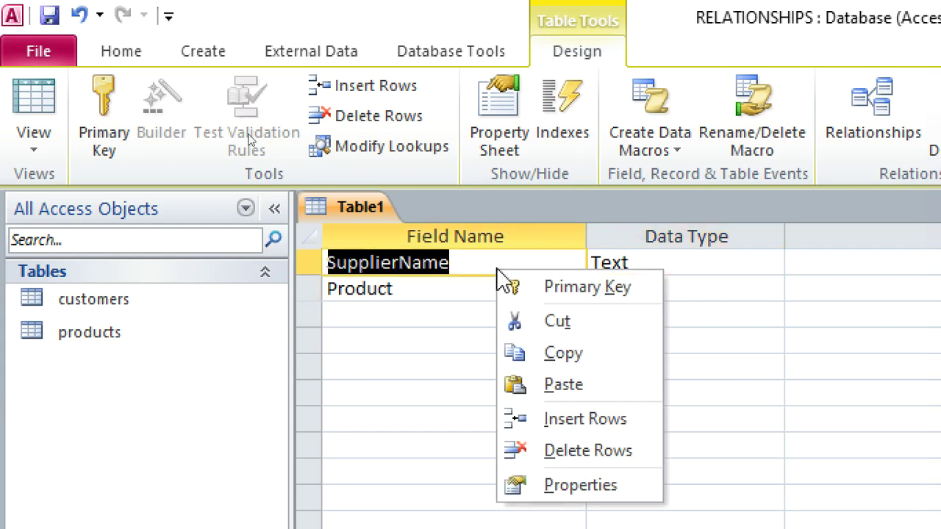
{"action": "left_click", "coordinate": [419, 312]}
{"action": "left_click", "coordinate": [309, 263]}
{"action": "right_click", "coordinate": [312, 263]}
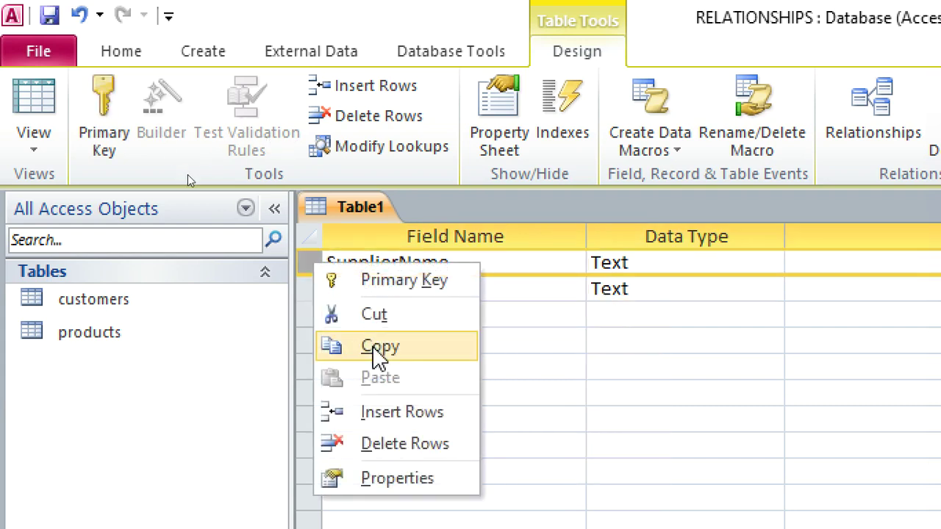
{"action": "left_click", "coordinate": [407, 412]}
{"action": "type", "text": "SU"}
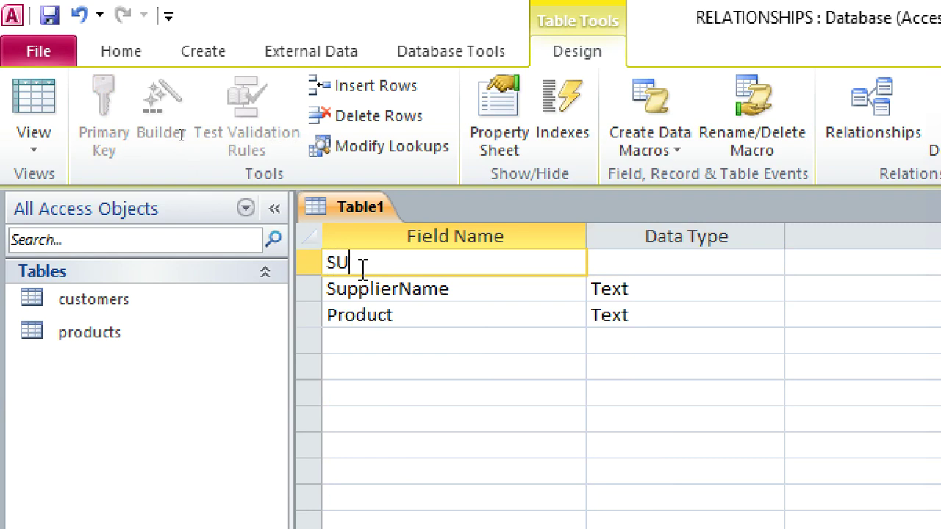
{"action": "key", "text": "BackSpace"}
{"action": "type", "text": "upplierID"}
{"action": "left_click", "coordinate": [605, 264]}
{"action": "type", "text": "a"}
Step: Make SupplierName the primary key, then save the table as SUPPLIERS and close it
{"action": "right_click", "coordinate": [466, 287]}
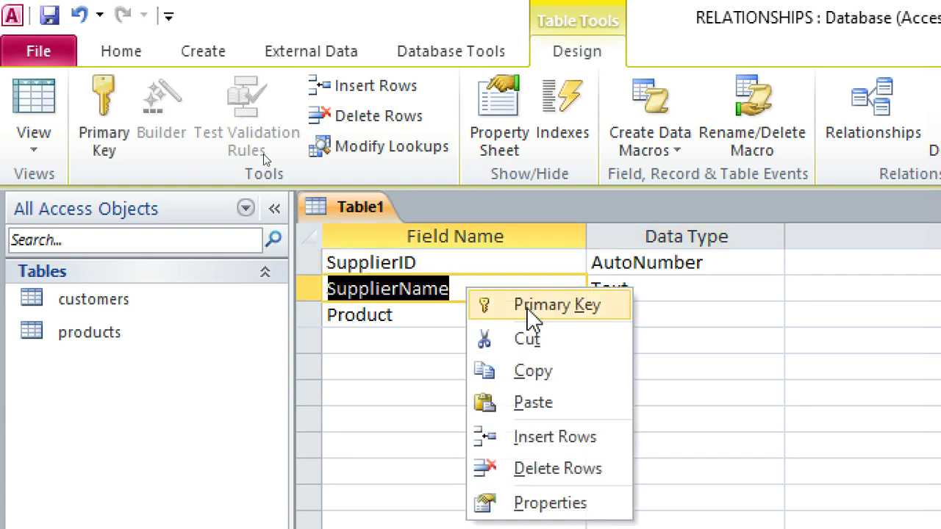
{"action": "left_click", "coordinate": [534, 247]}
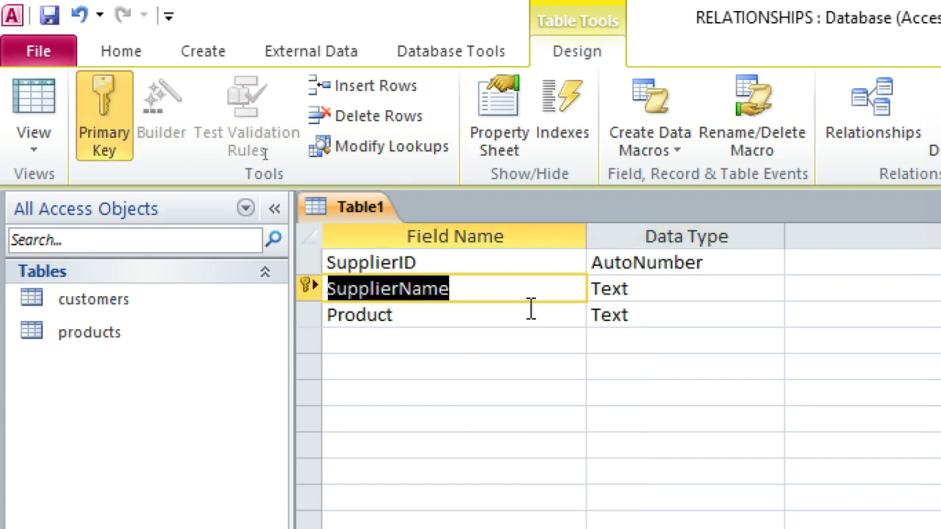
{"action": "key", "text": "ctrl+s"}
{"action": "type", "text": "SU"}
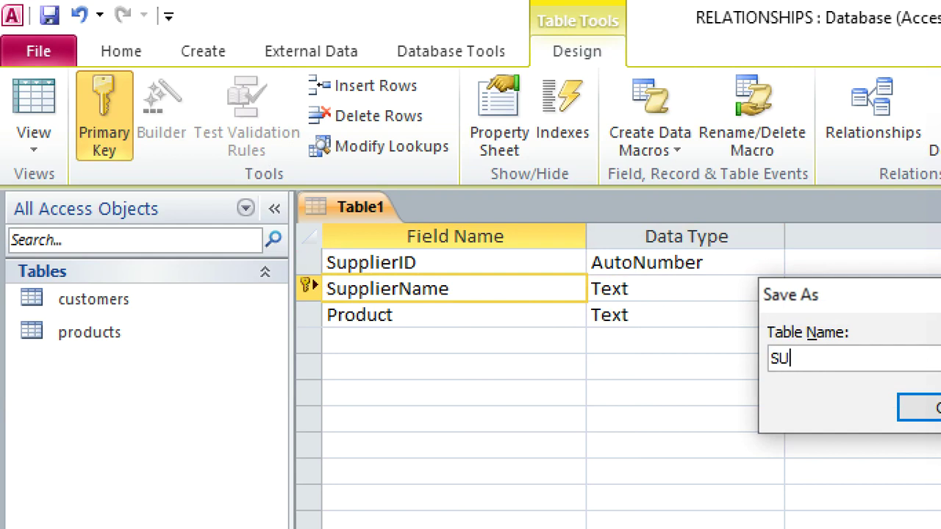
{"action": "type", "text": "PPLIERS"}
{"action": "key", "text": "Return"}
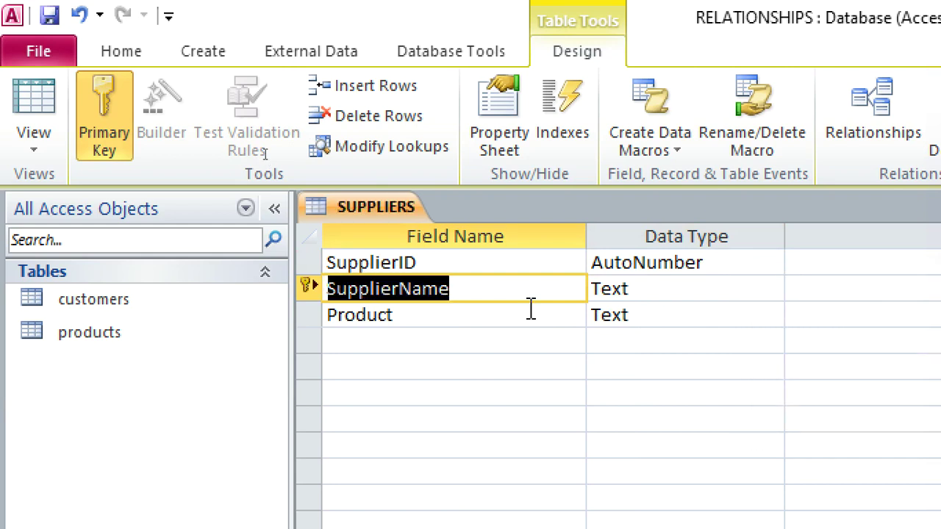
{"action": "right_click", "coordinate": [380, 215]}
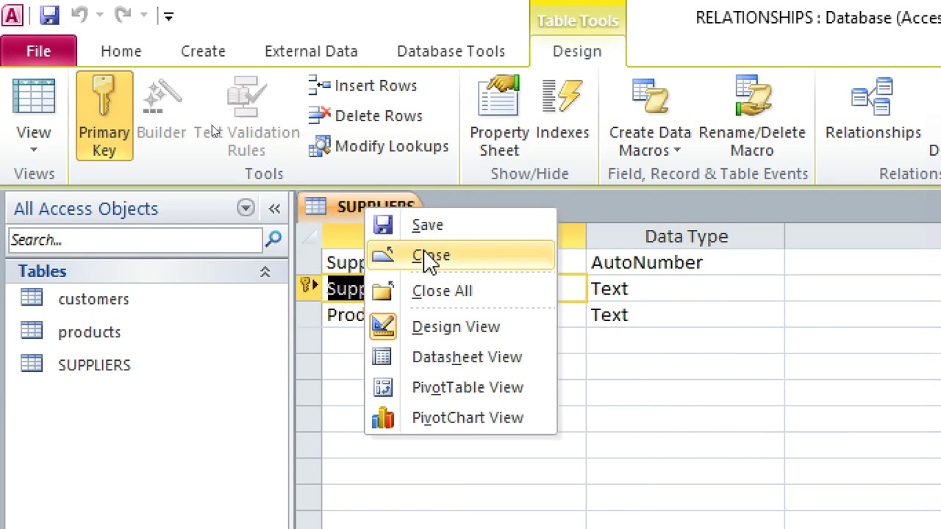
{"action": "left_click", "coordinate": [420, 255]}
Step: Open the customers table and enter the four customers' names
{"action": "double_click", "coordinate": [148, 299]}
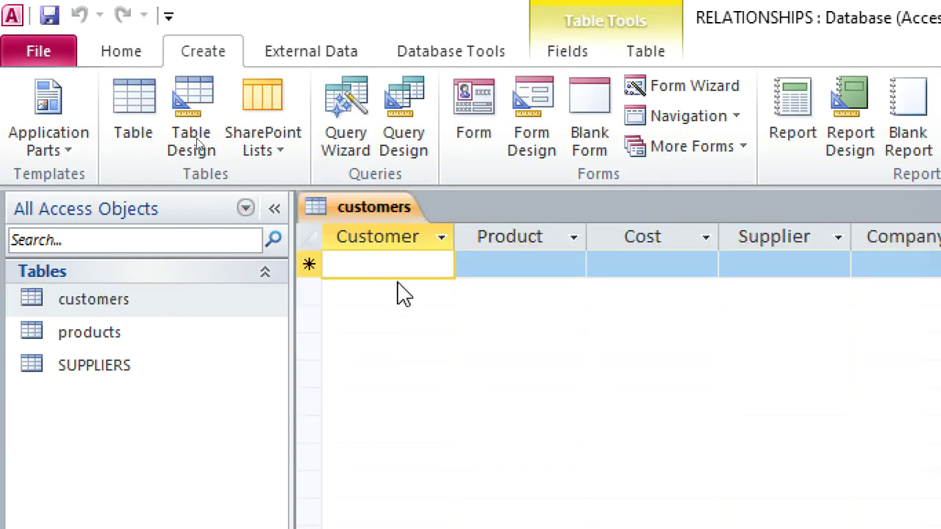
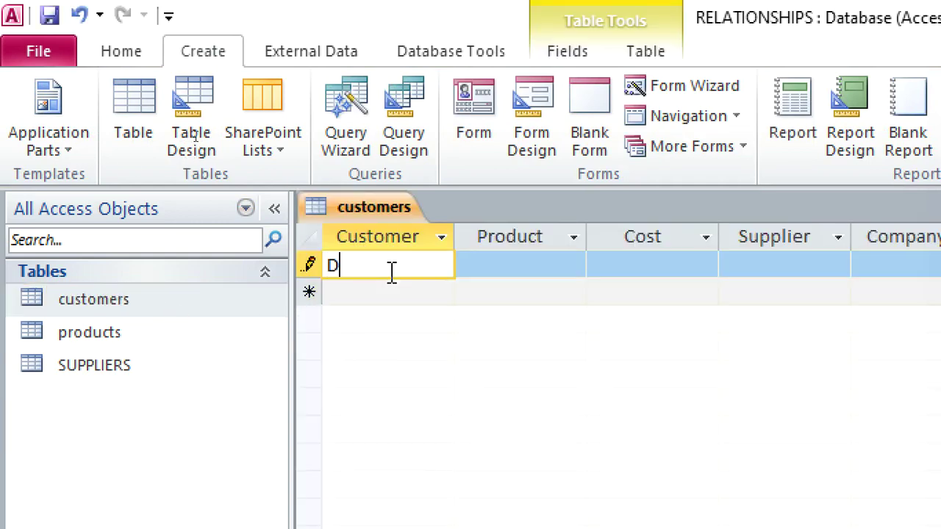
{"action": "key", "text": "Down"}
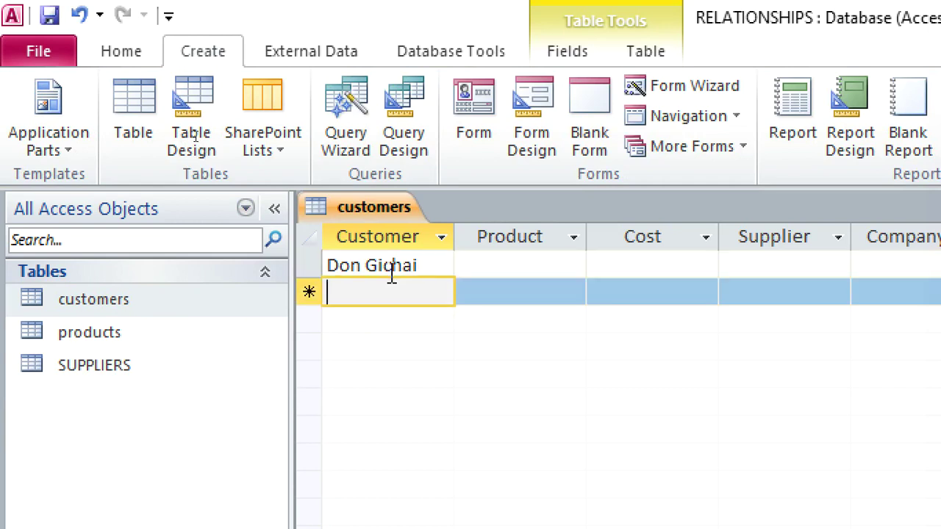
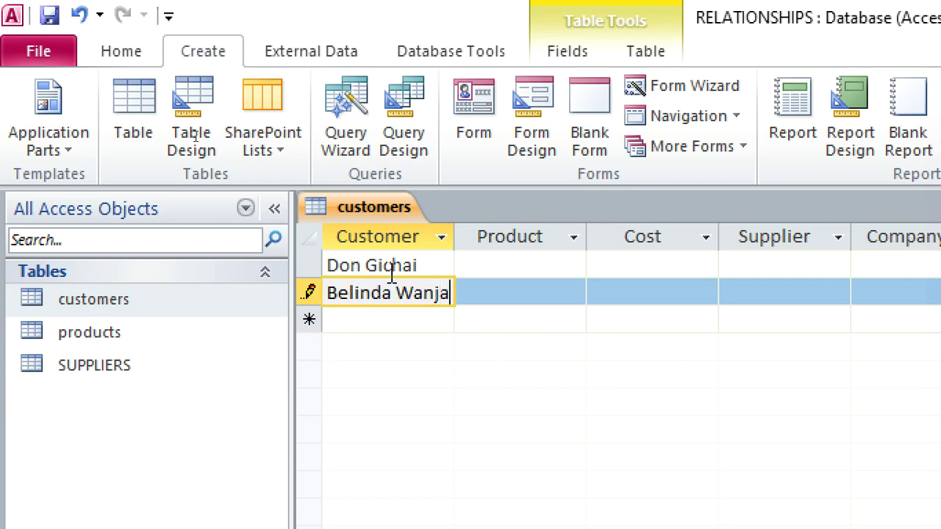
{"action": "key", "text": "Down"}
{"action": "type", "text": "Chebii"}
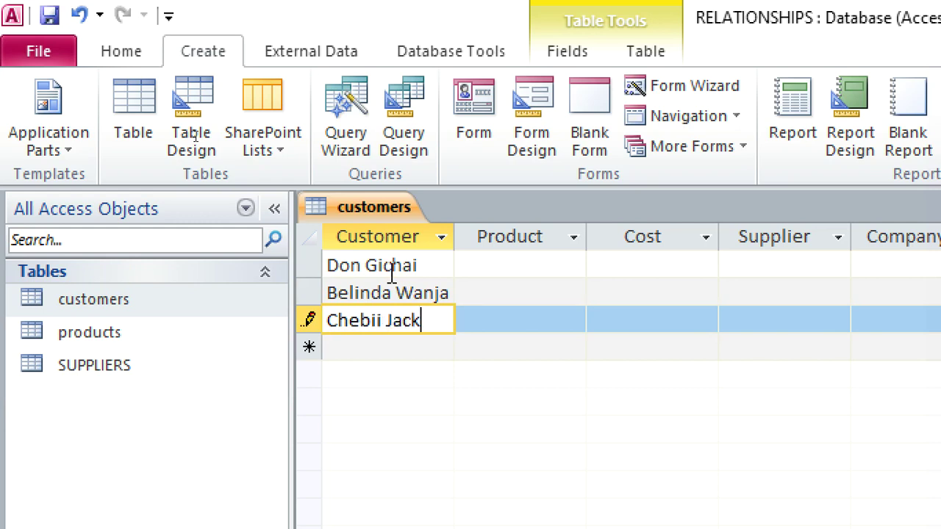
{"action": "type", "text": "line"}
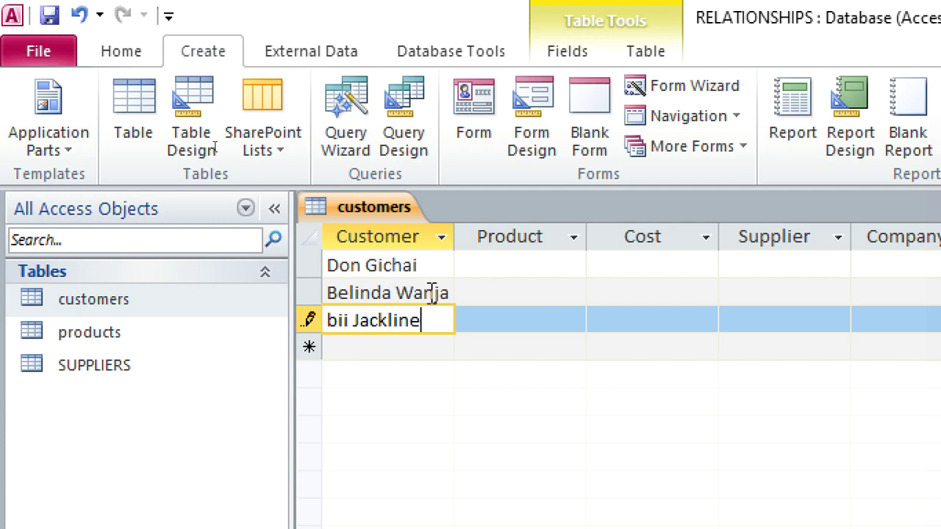
{"action": "left_click", "coordinate": [380, 346]}
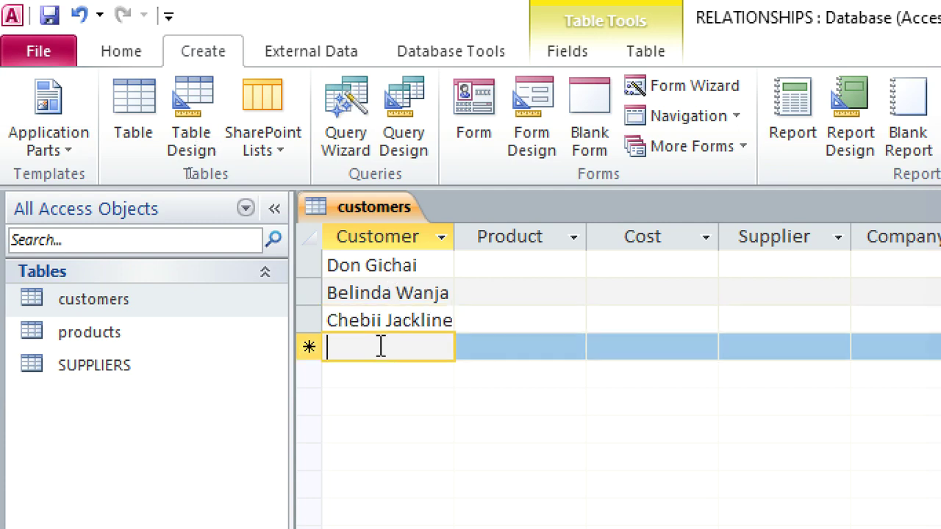
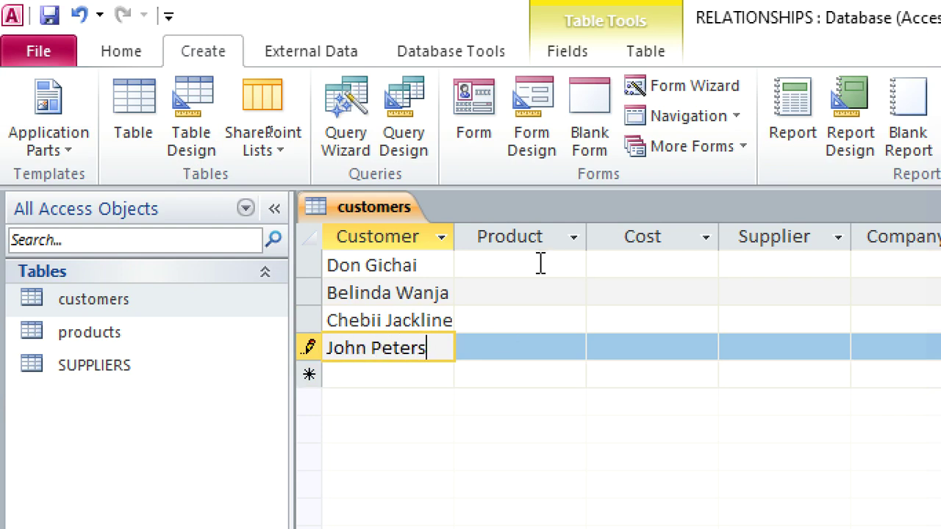
{"action": "left_click", "coordinate": [541, 263]}
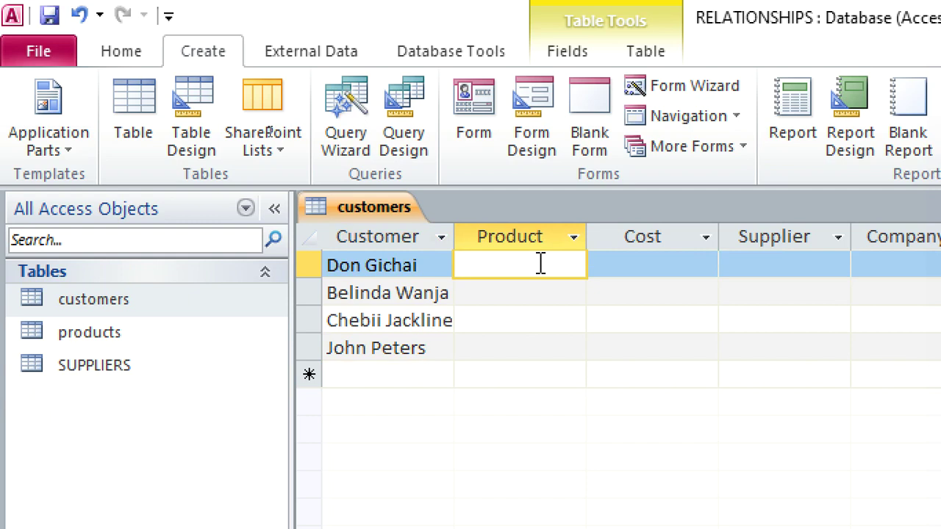
Step: Enter the products TEA, COFFEE, COCOA and CHOCOLATE for the four customers
{"action": "type", "text": "TEA"}
{"action": "key", "text": "Down"}
{"action": "type", "text": "COF"}
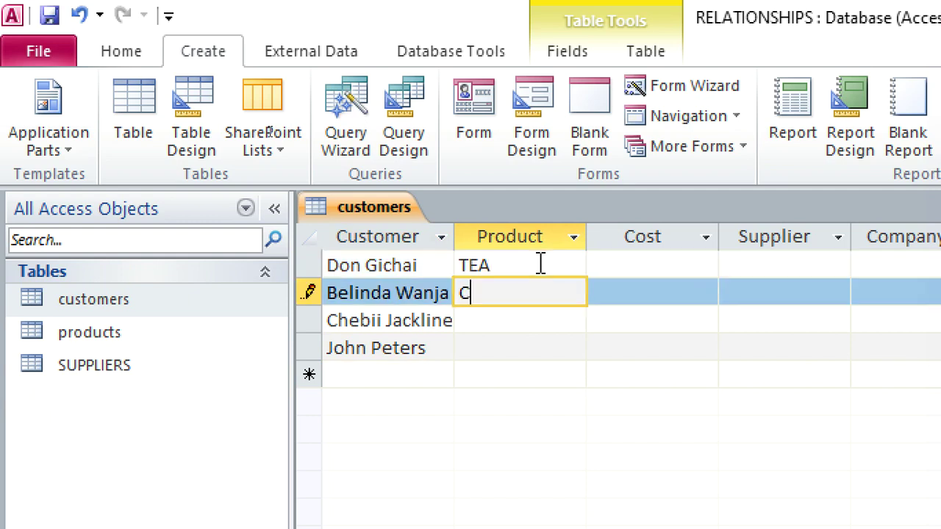
{"action": "key", "text": "Down"}
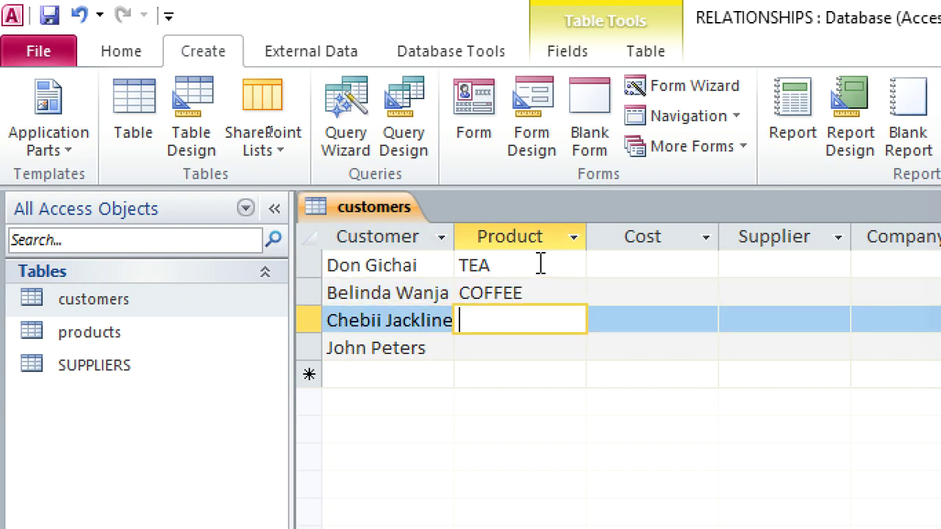
{"action": "type", "text": "COCOA"}
{"action": "key", "text": "BackSpace"}
{"action": "type", "text": "OA"}
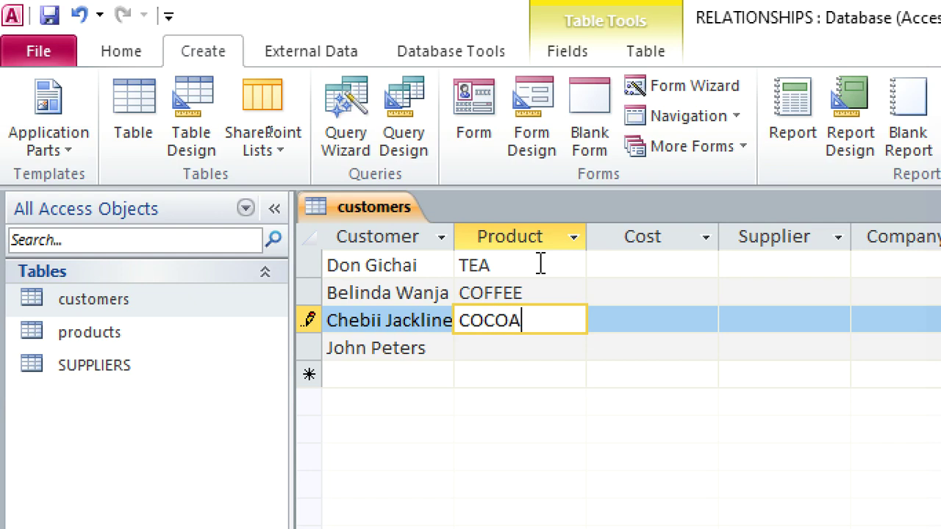
{"action": "key", "text": "Down"}
{"action": "type", "text": "CO"}
{"action": "key", "text": "BackSpace"}
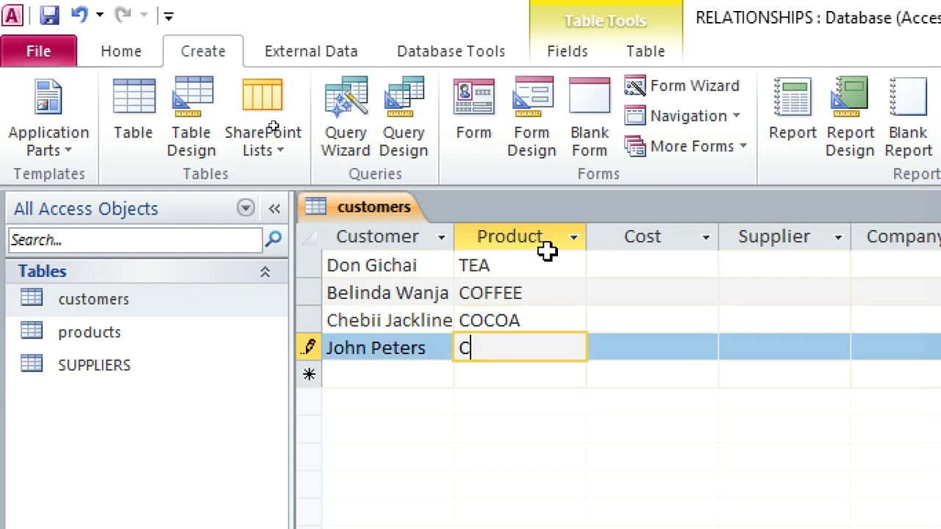
{"action": "type", "text": "HOCOLATE"}
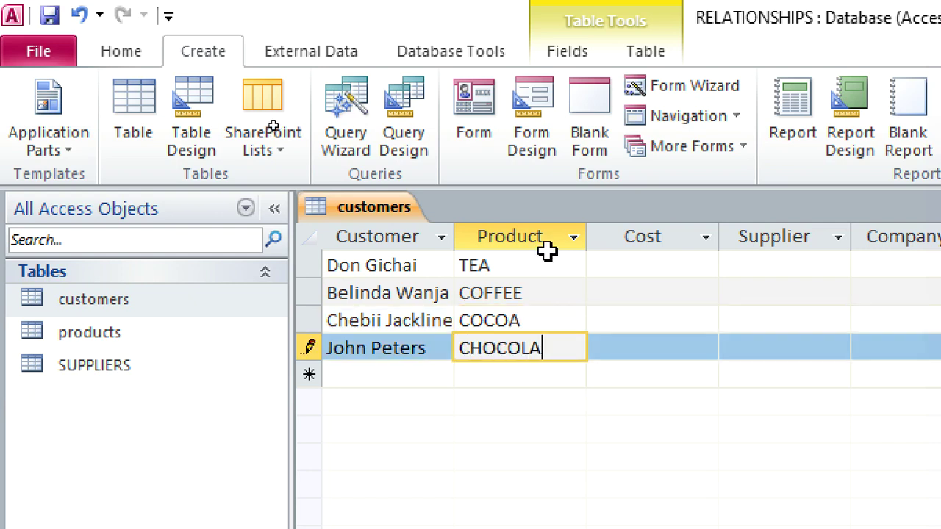
Step: Fill in the customers' costs, including $45.00, $95.00 and 10, then close the table
{"action": "left_click", "coordinate": [594, 261]}
{"action": "left_click", "coordinate": [609, 267]}
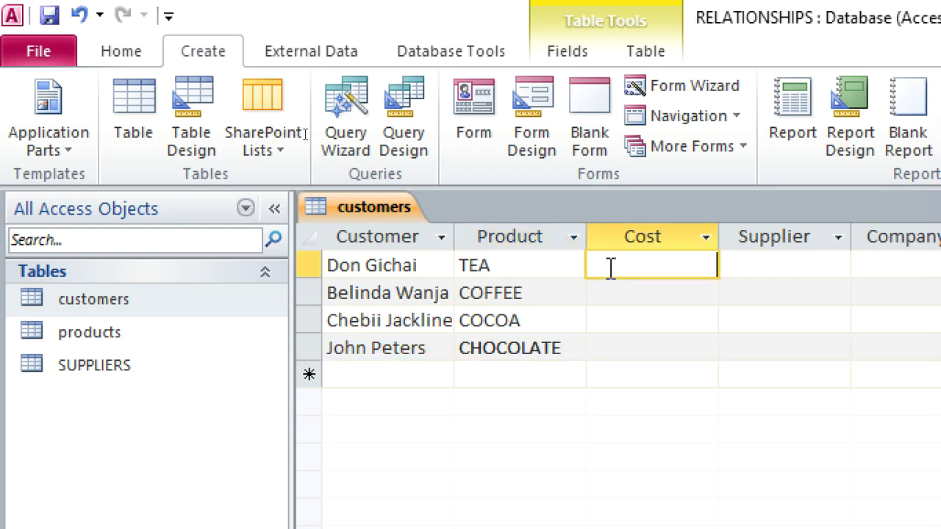
{"action": "type", "text": "45"}
{"action": "key", "text": "Down"}
{"action": "type", "text": "1"}
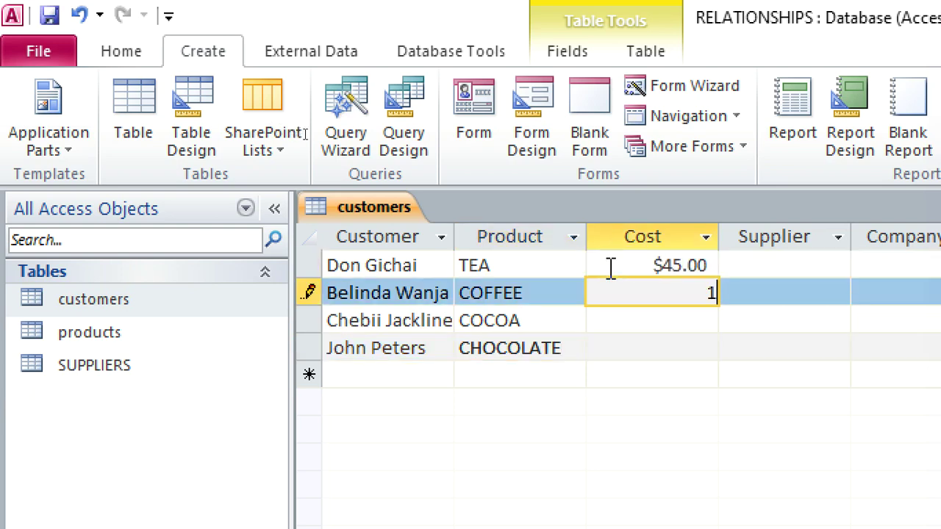
{"action": "type", "text": "2$1.00"}
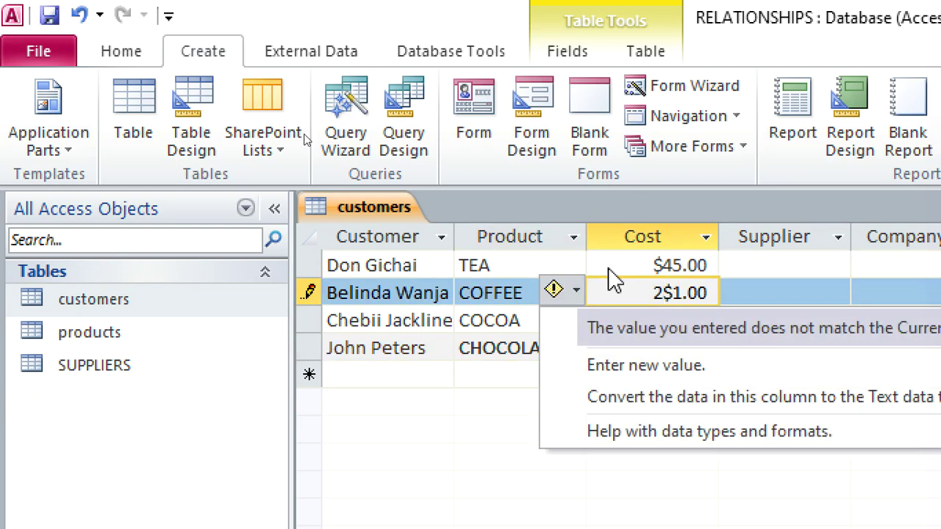
{"action": "key", "text": "Up"}
{"action": "key", "text": "Escape"}
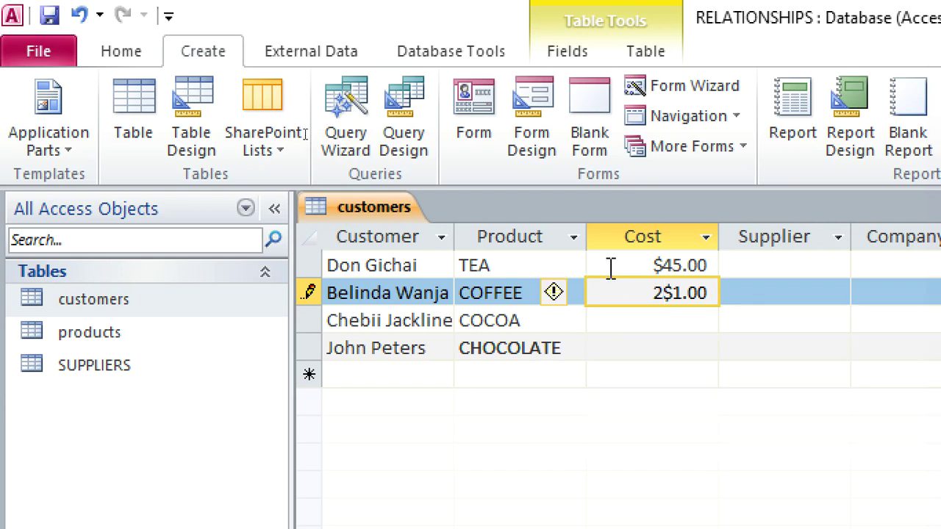
{"action": "key", "text": "Escape"}
{"action": "left_click", "coordinate": [641, 335]}
{"action": "left_click", "coordinate": [643, 321]}
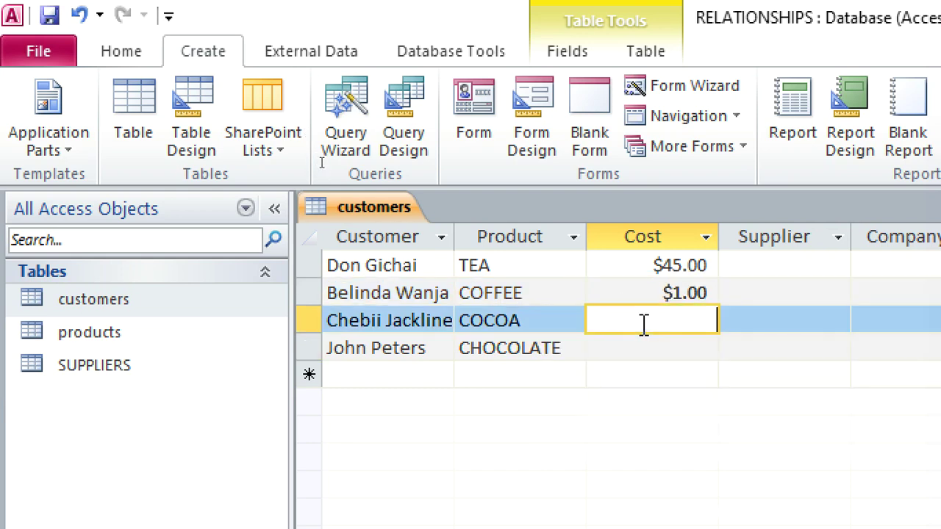
{"action": "type", "text": "8"}
{"action": "key", "text": "Escape"}
{"action": "type", "text": "95"}
{"action": "left_click", "coordinate": [649, 343]}
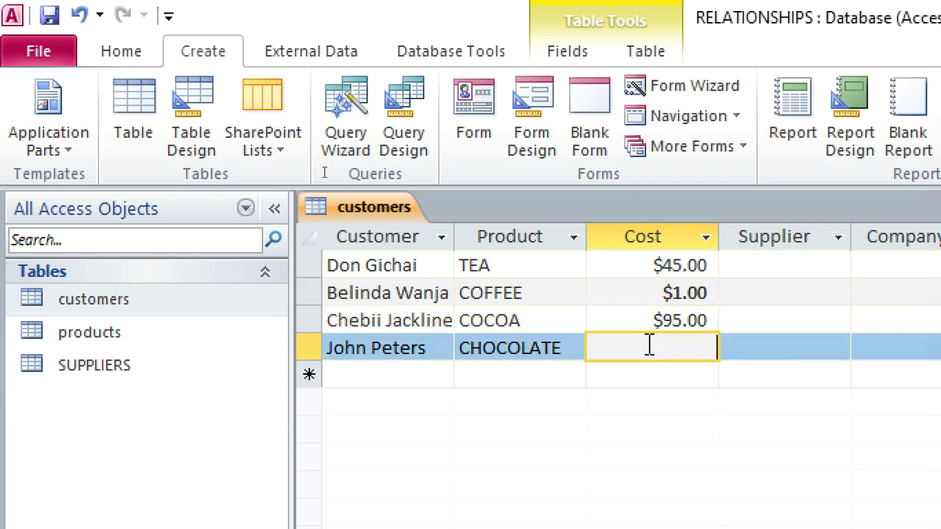
{"action": "type", "text": "10"}
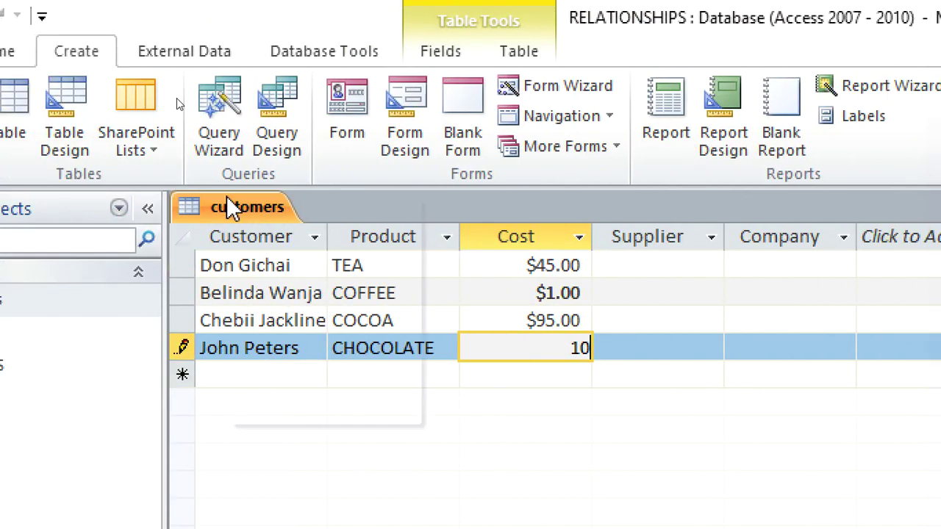
{"action": "right_click", "coordinate": [135, 200]}
{"action": "left_click", "coordinate": [200, 246]}
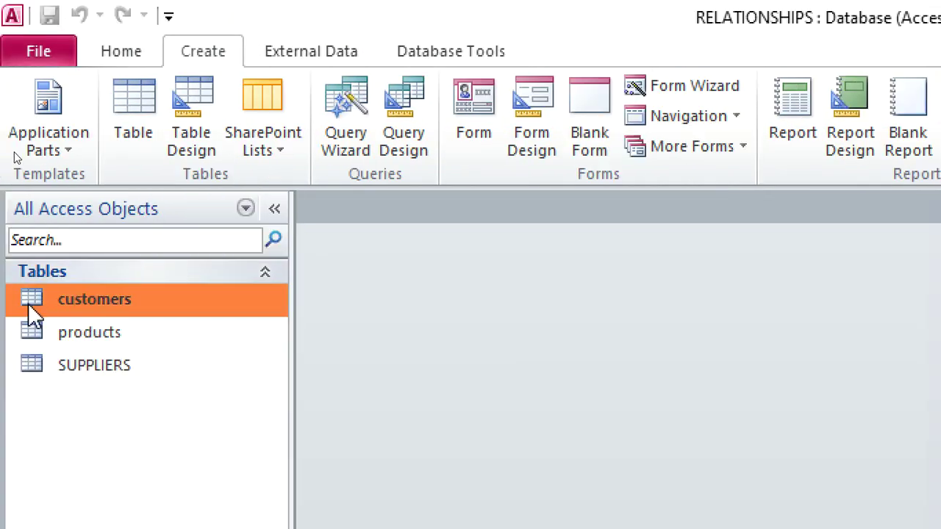
Step: Open the products table, fix the stray TEAC entry and cancel the invalid cost value
{"action": "left_click", "coordinate": [86, 335]}
{"action": "double_click", "coordinate": [86, 332]}
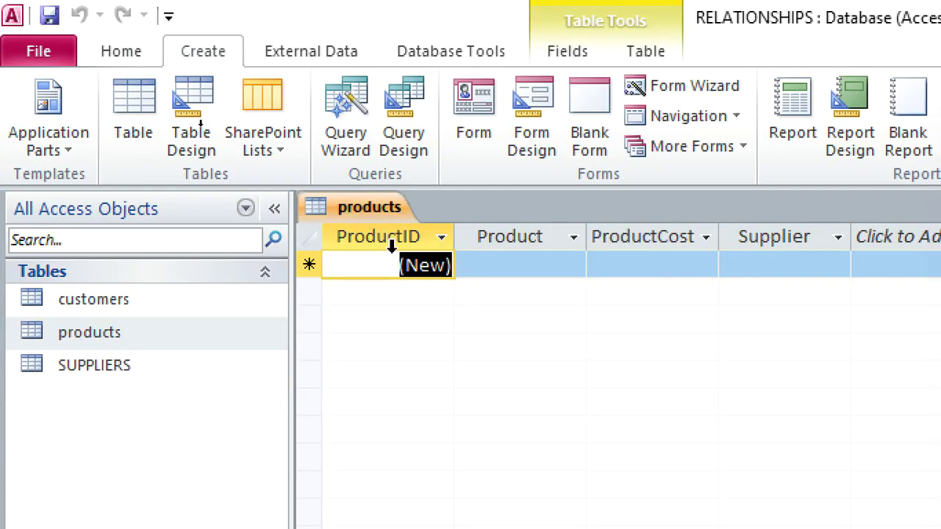
{"action": "left_click", "coordinate": [506, 268]}
{"action": "type", "text": "TEAC"}
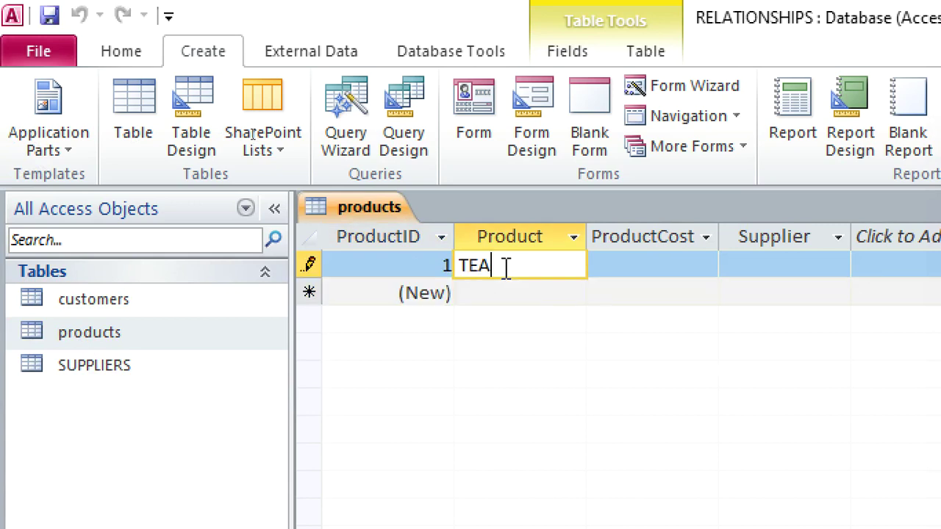
{"action": "key", "text": "Tab"}
{"action": "key", "text": "Down"}
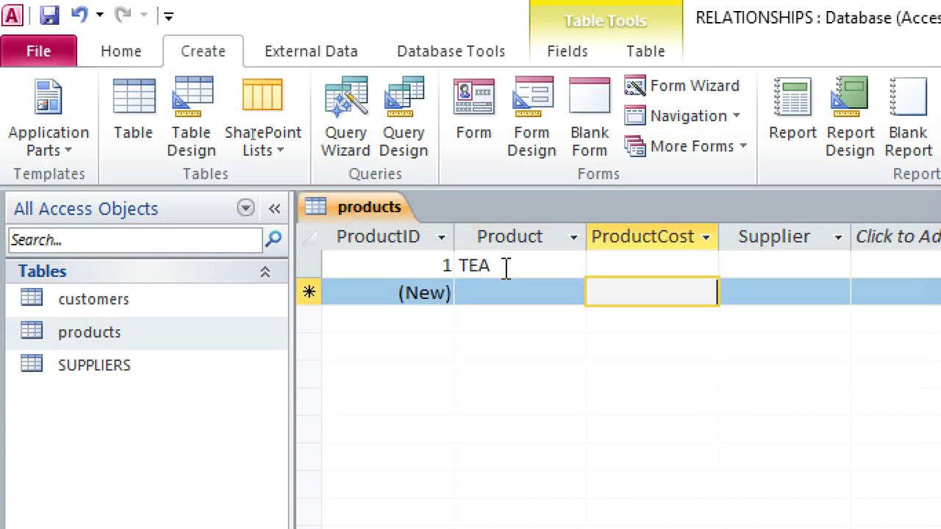
{"action": "type", "text": "CO"}
{"action": "key", "text": "Tab"}
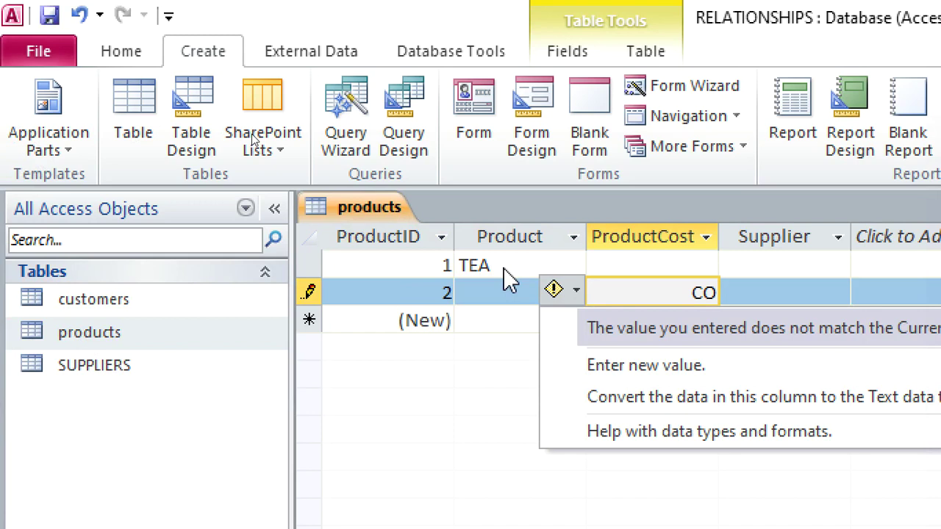
{"action": "key", "text": "Escape"}
{"action": "key", "text": "Escape"}
Step: Enter COFFEE in the new row's Product cell and move to a fresh product row
{"action": "left_click", "coordinate": [479, 292]}
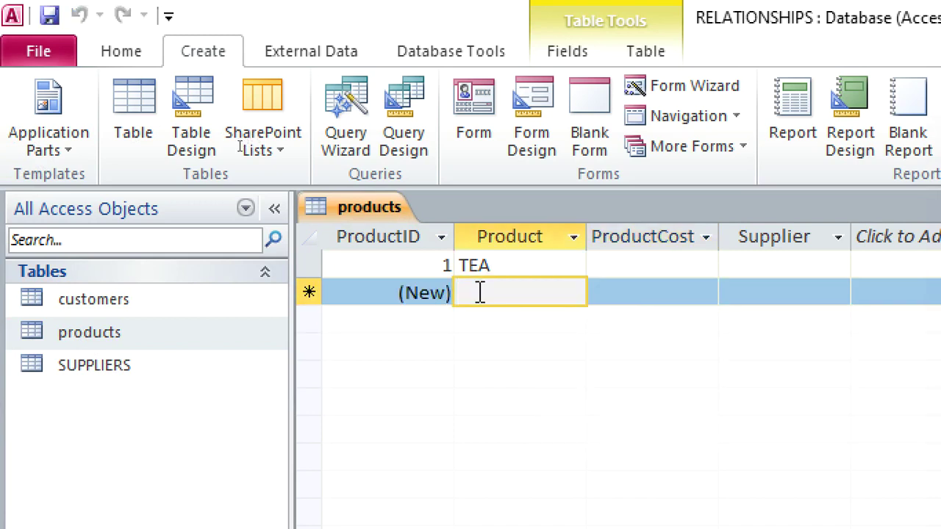
{"action": "type", "text": "COFFEE"}
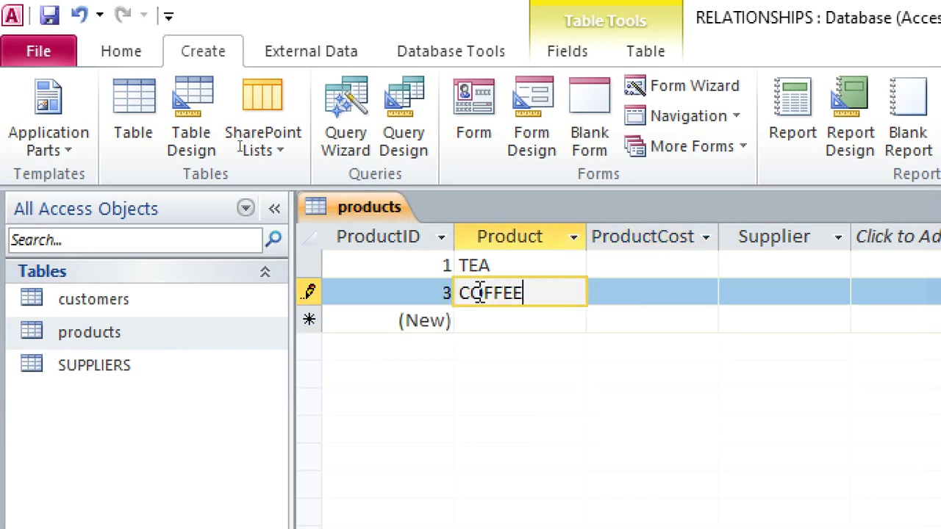
{"action": "key", "text": "Tab"}
{"action": "key", "text": "Down"}
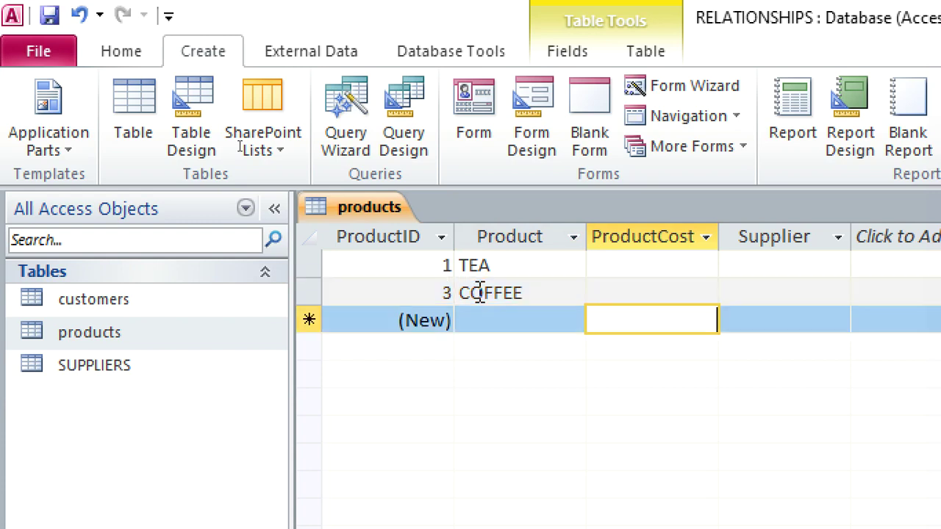
{"action": "key", "text": "Left"}
Step: Add CHOCOLATE and COCOA as the next two products and save the record
{"action": "type", "text": "CHOCOLA"}
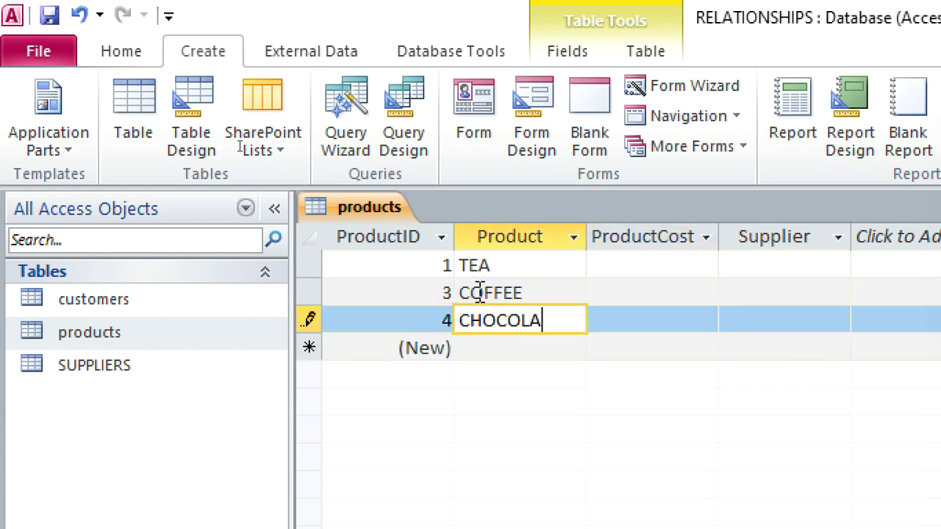
{"action": "key", "text": "Down"}
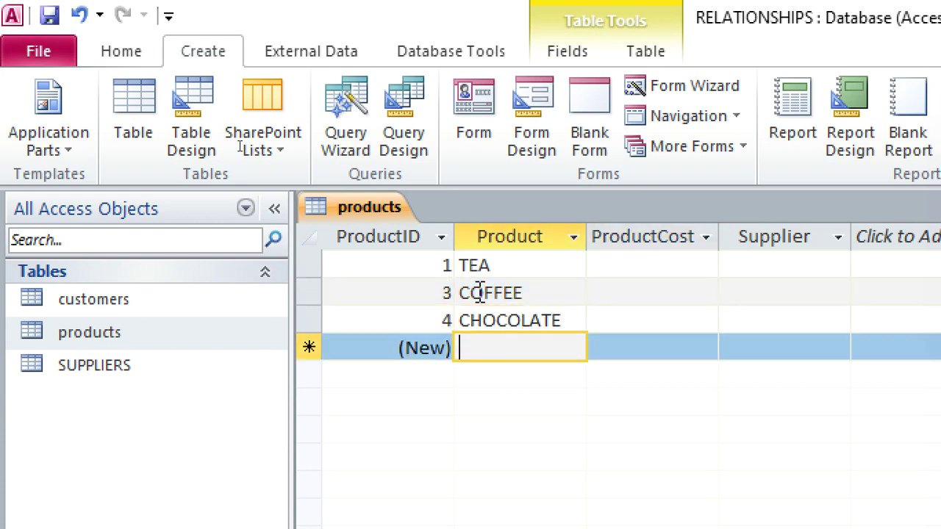
{"action": "type", "text": "COCOA"}
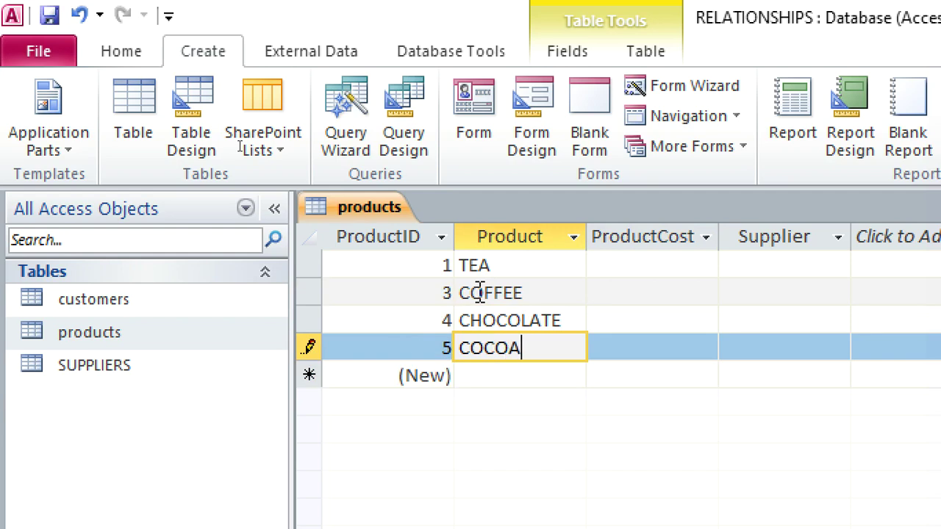
{"action": "left_click", "coordinate": [596, 265]}
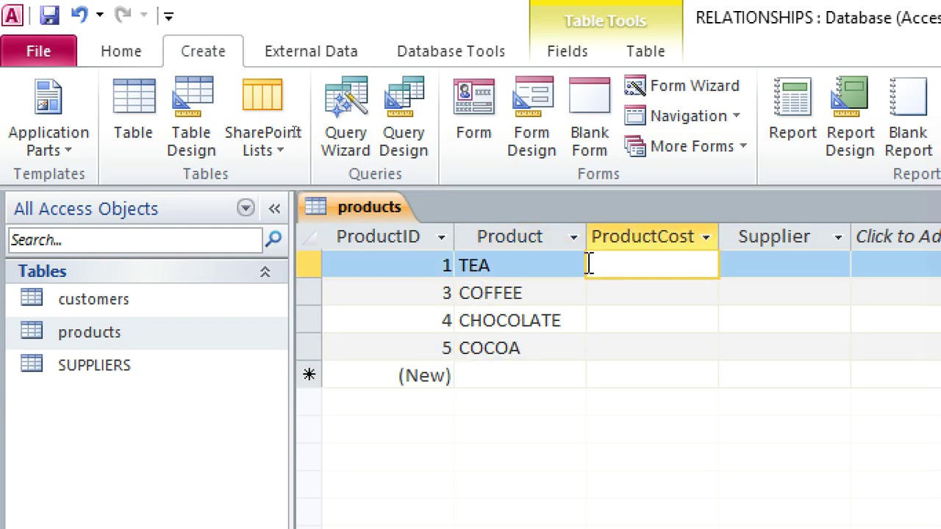
{"action": "right_click", "coordinate": [386, 206]}
Step: Close the products table, open SUPPLIERS and enter MATHAIS as the first supplier name
{"action": "left_click", "coordinate": [469, 252]}
{"action": "left_click", "coordinate": [106, 367]}
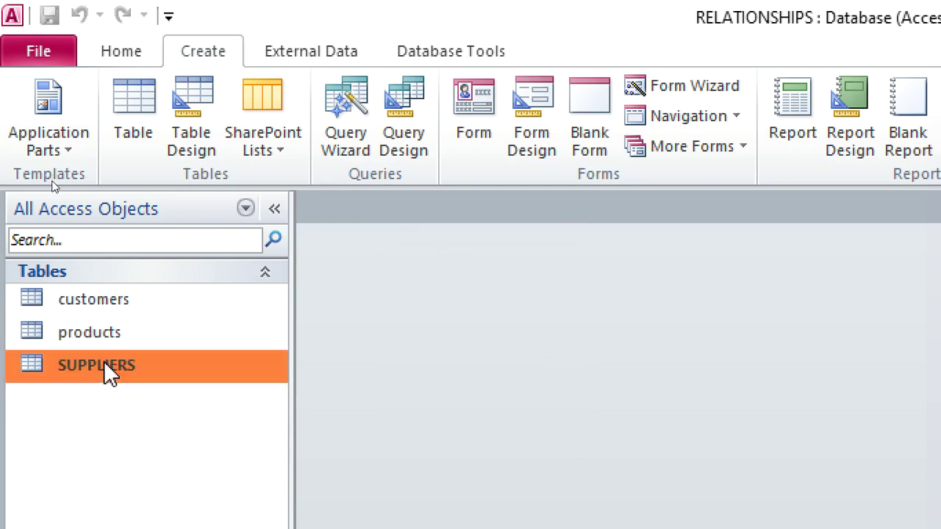
{"action": "double_click", "coordinate": [105, 364]}
{"action": "left_click", "coordinate": [546, 263]}
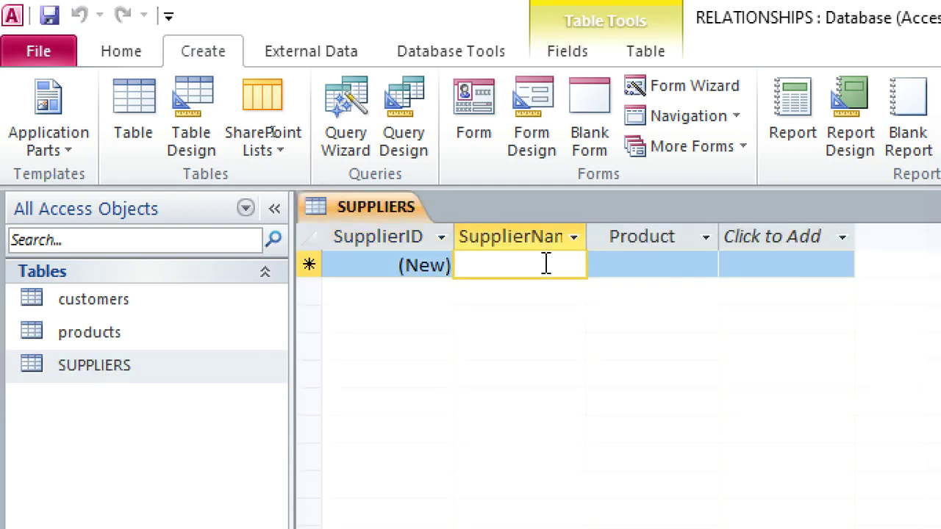
{"action": "type", "text": "math"}
{"action": "key", "text": "BackSpace"}
{"action": "key", "text": "BackSpace"}
{"action": "key", "text": "BackSpace"}
{"action": "key", "text": "BackSpace"}
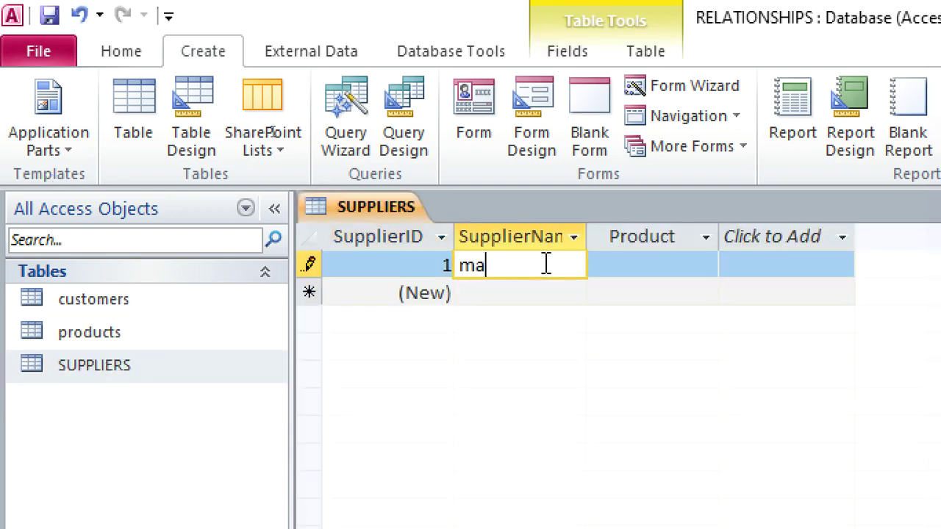
{"action": "type", "text": "MATHAIS"}
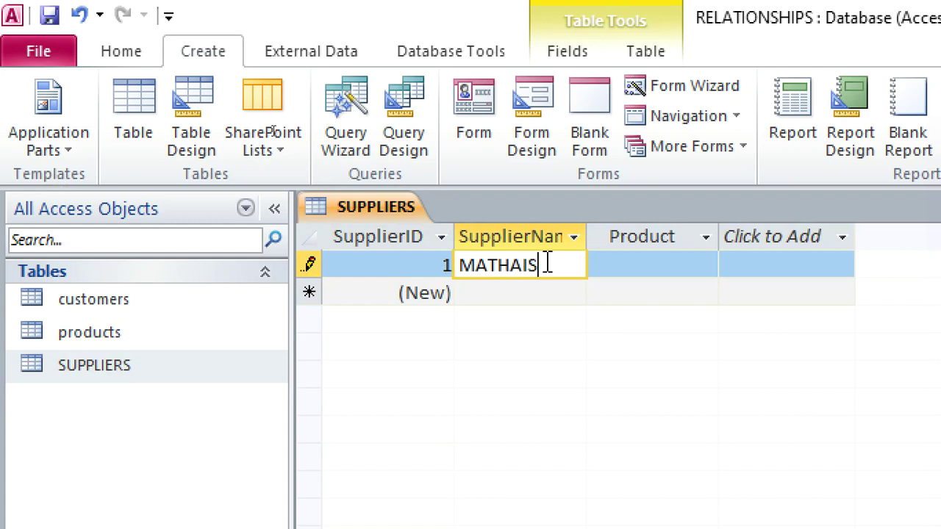
{"action": "key", "text": "Down"}
Step: Add SAMRAT, TUSKEYS and WOOL MAT as suppliers, then close the SUPPLIERS table
{"action": "type", "text": "S"}
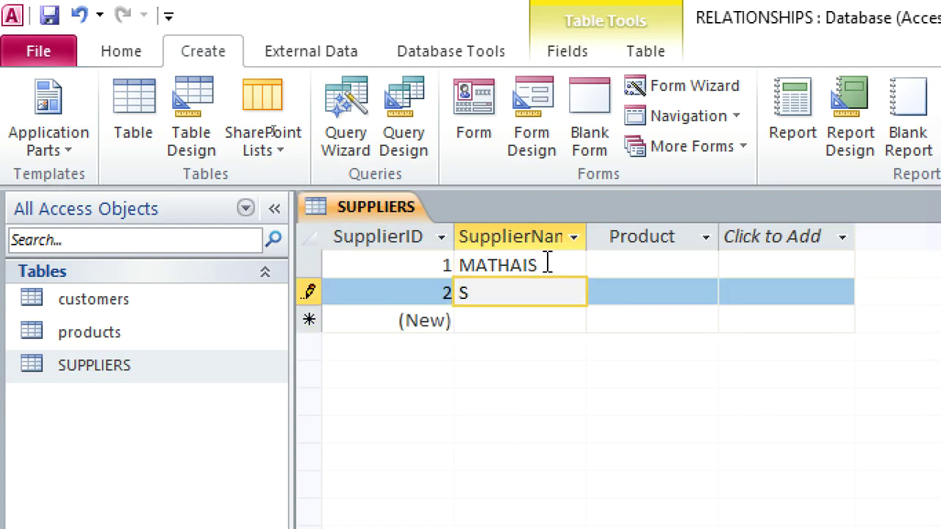
{"action": "type", "text": "AMRAT"}
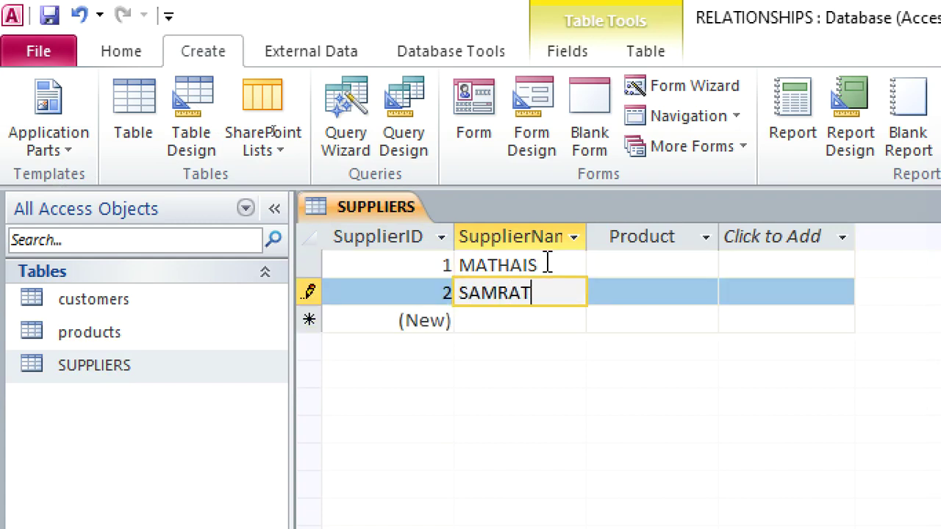
{"action": "key", "text": "Down"}
{"action": "type", "text": "TU"}
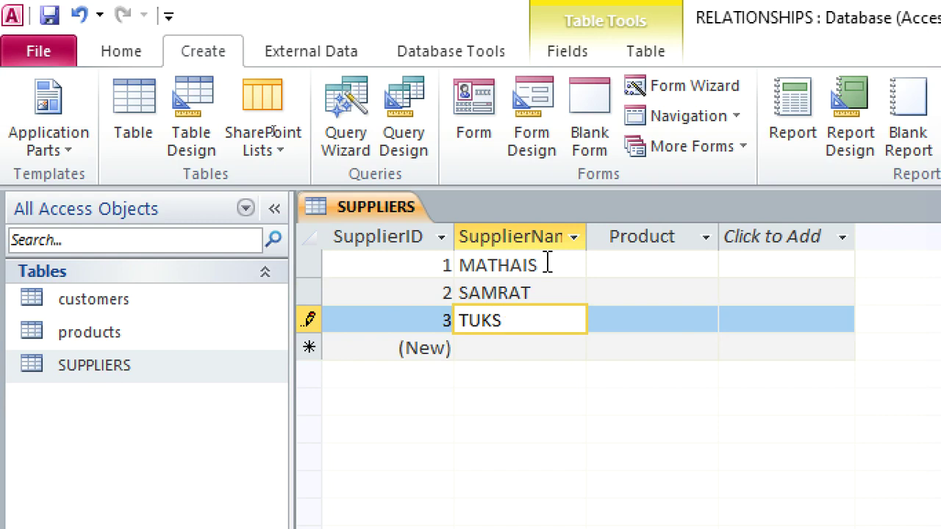
{"action": "type", "text": "SKEY"}
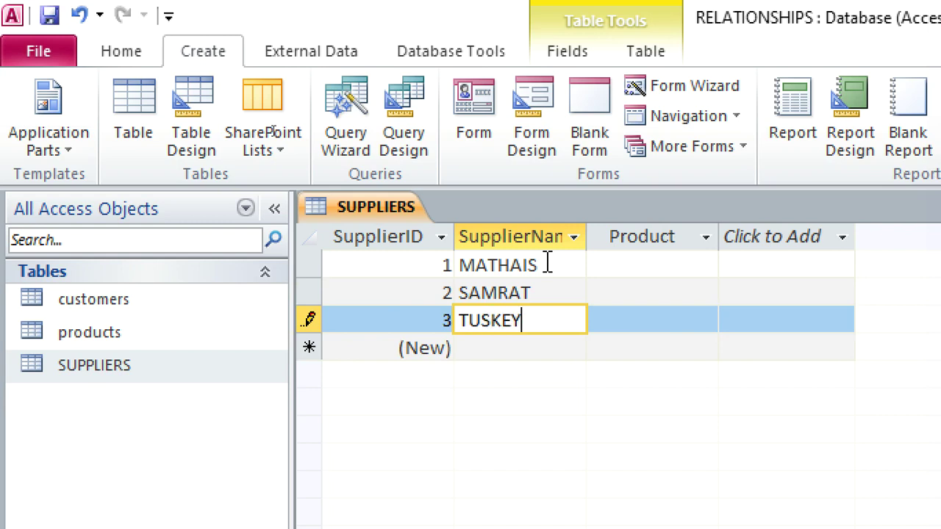
{"action": "type", "text": "S"}
{"action": "key", "text": "Down"}
{"action": "type", "text": "WOO"}
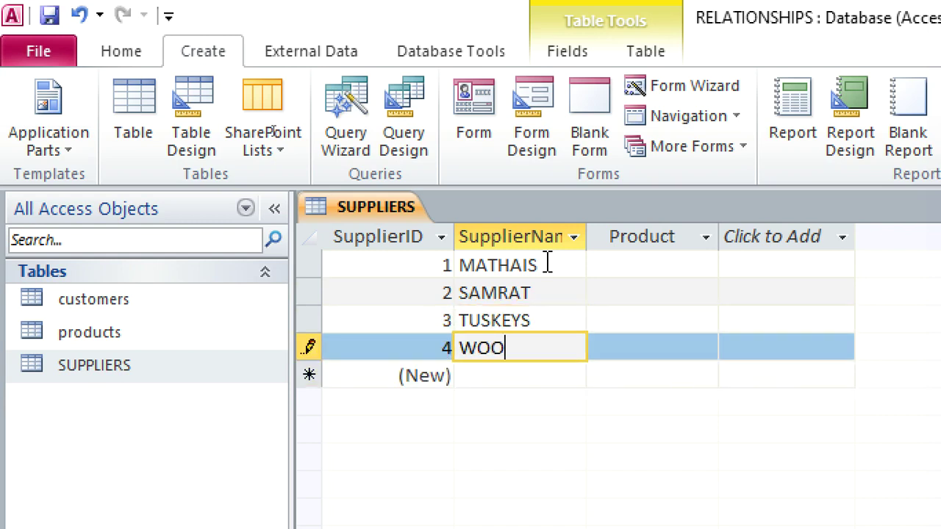
{"action": "type", "text": "L MAT"}
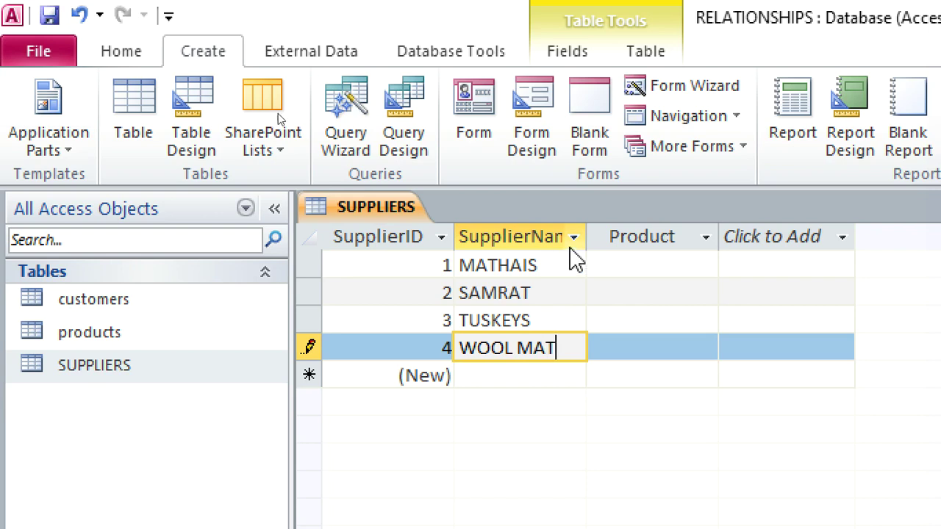
{"action": "right_click", "coordinate": [326, 211]}
{"action": "left_click", "coordinate": [371, 259]}
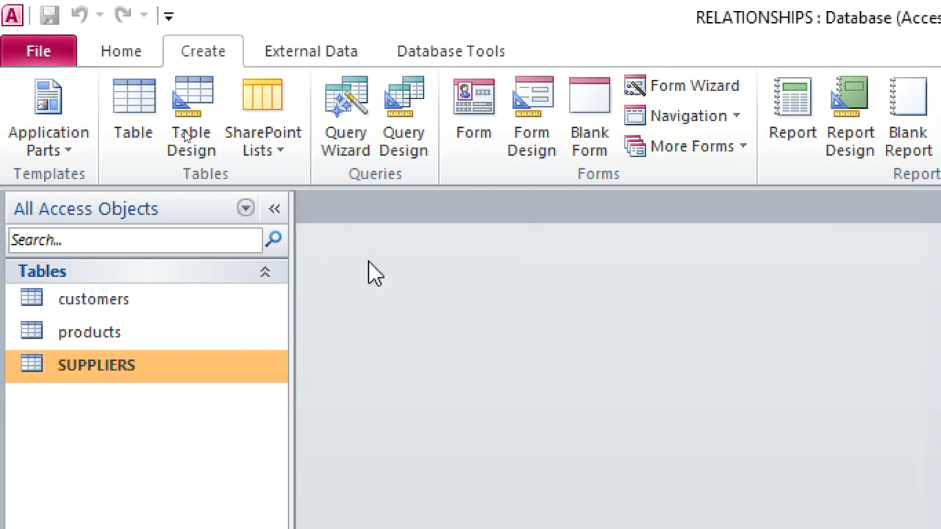
Step: Open Relationships from Database Tools and delete both MSysNavPaneGroups tables from the layout
{"action": "left_click", "coordinate": [439, 59]}
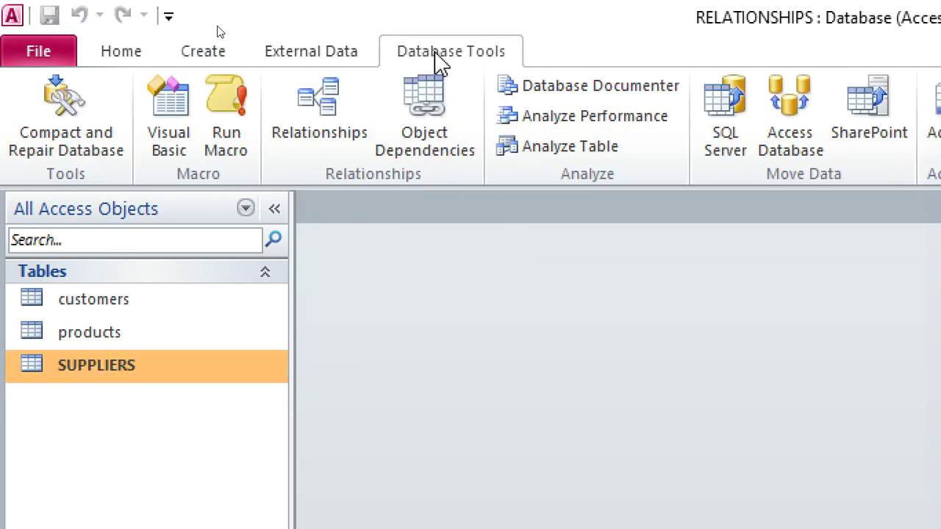
{"action": "left_click", "coordinate": [329, 120]}
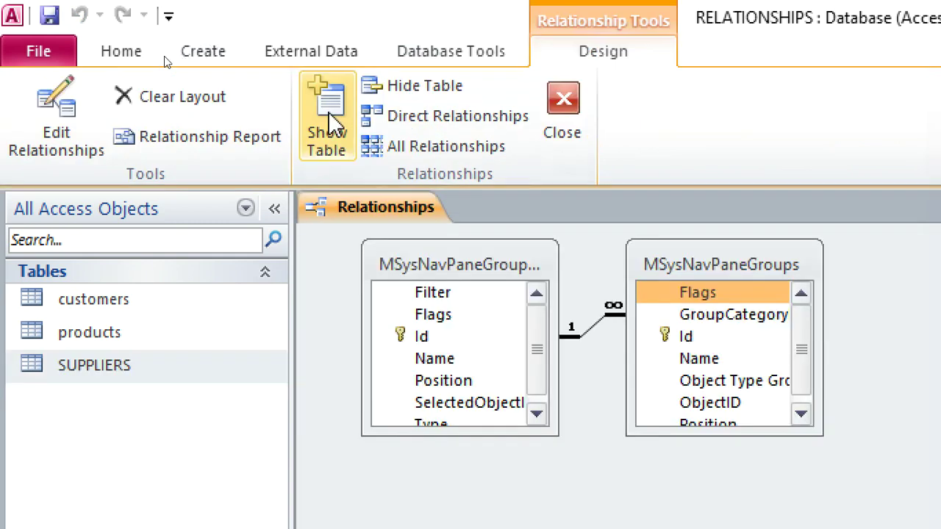
{"action": "left_click", "coordinate": [515, 273]}
{"action": "key", "text": "Delete"}
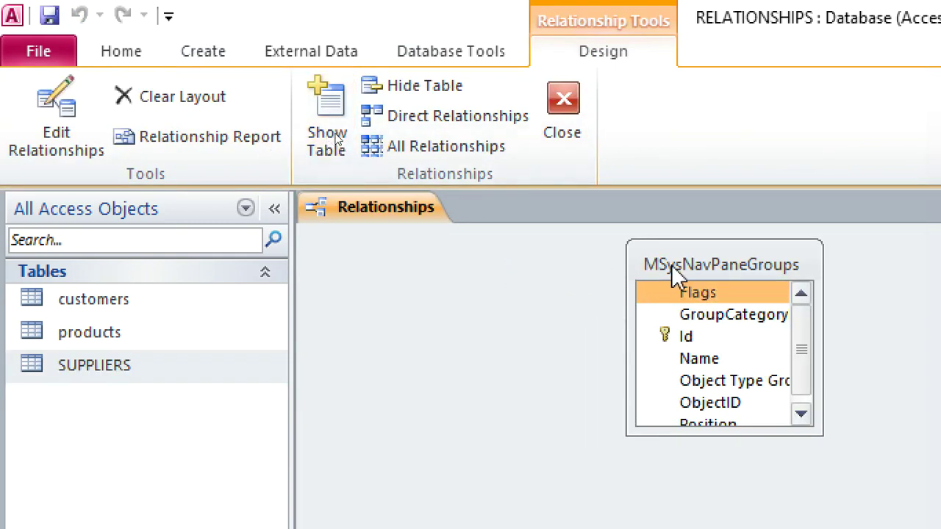
{"action": "key", "text": "Delete"}
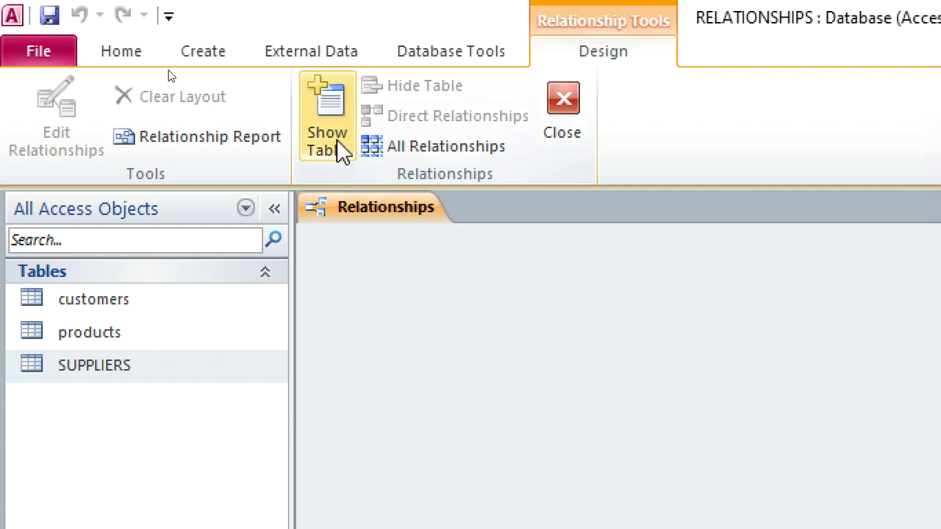
{"action": "left_click", "coordinate": [333, 144]}
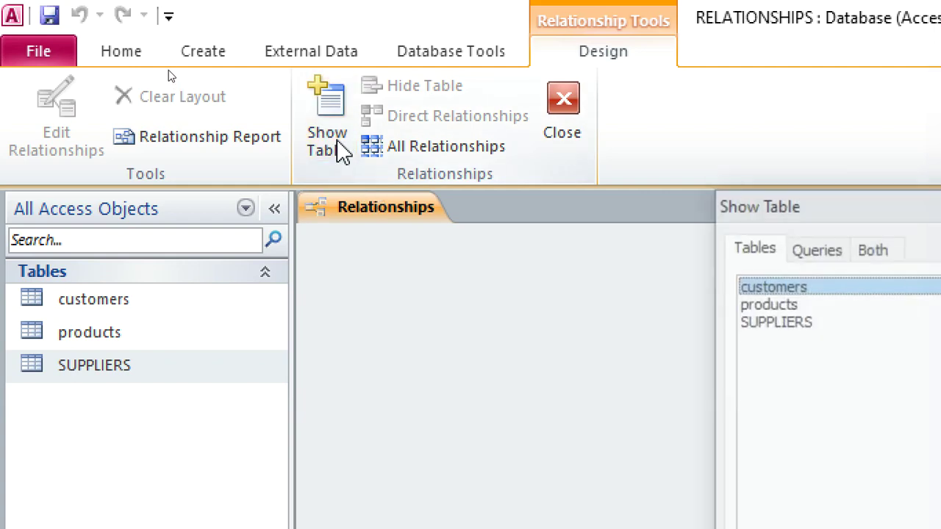
Step: Add customers, products and SUPPLIERS, placing customers at top and products at lower left
{"action": "double_click", "coordinate": [757, 292]}
{"action": "double_click", "coordinate": [759, 304]}
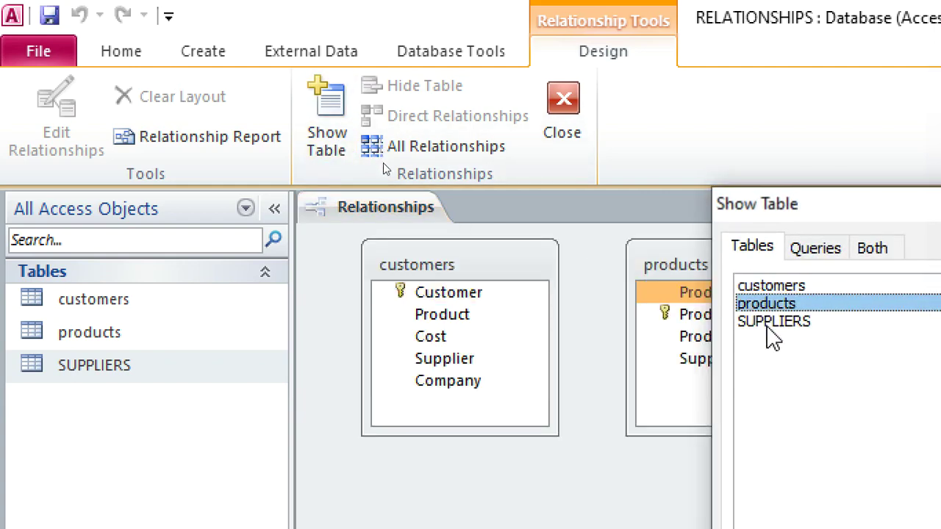
{"action": "left_click", "coordinate": [772, 321]}
{"action": "left_click_drag", "start_coordinate": [786, 224], "coordinate": [447, 194]}
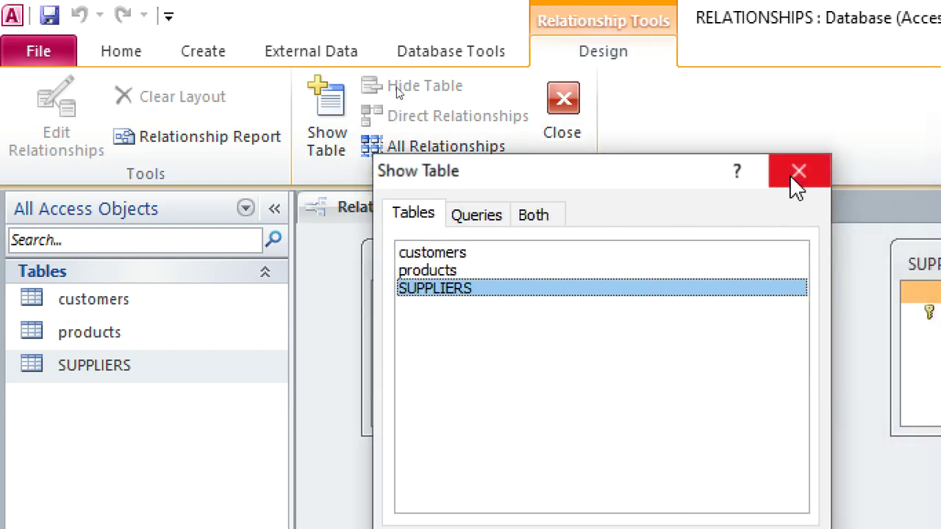
{"action": "left_click", "coordinate": [794, 181]}
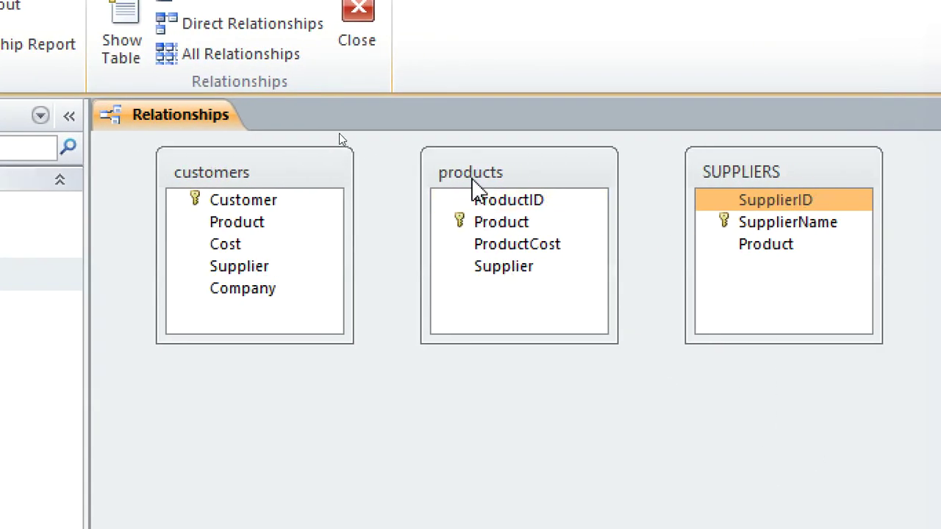
{"action": "left_click_drag", "start_coordinate": [474, 186], "coordinate": [210, 413]}
{"action": "left_click", "coordinate": [230, 170]}
{"action": "left_click_drag", "start_coordinate": [230, 171], "coordinate": [396, 154]}
{"action": "left_click_drag", "start_coordinate": [286, 392], "coordinate": [227, 319]}
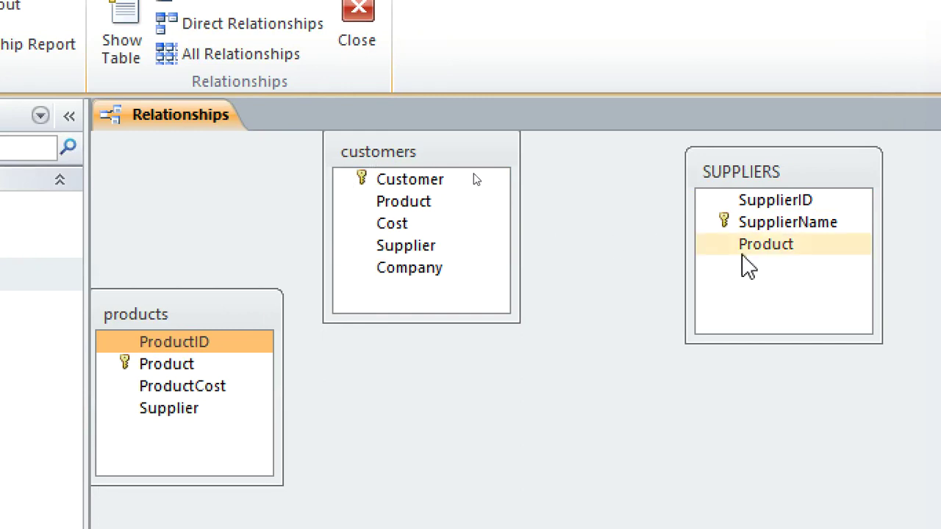
Step: Link products.Product to customers.Product one-to-many with referential integrity enforced
{"action": "left_click_drag", "start_coordinate": [764, 259], "coordinate": [781, 225]}
{"action": "left_click_drag", "start_coordinate": [194, 365], "coordinate": [396, 204]}
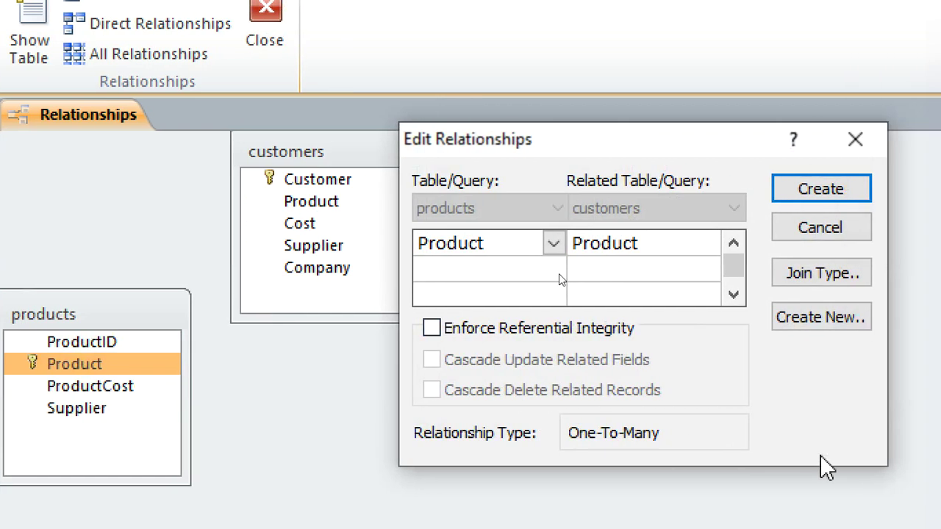
{"action": "left_click", "coordinate": [651, 332]}
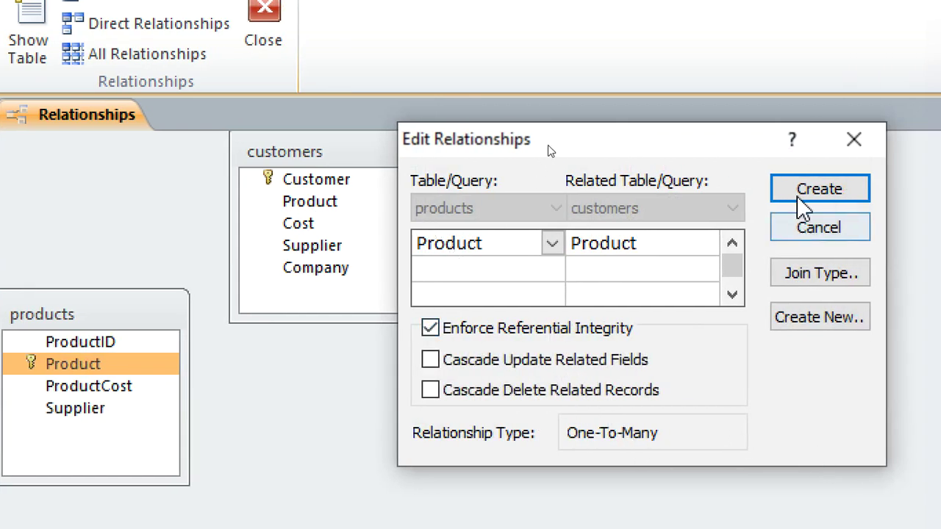
{"action": "left_click", "coordinate": [800, 195]}
Step: Link SUPPLIERS.SupplierName to customers.Supplier with enforced referential integrity
{"action": "left_click", "coordinate": [94, 409]}
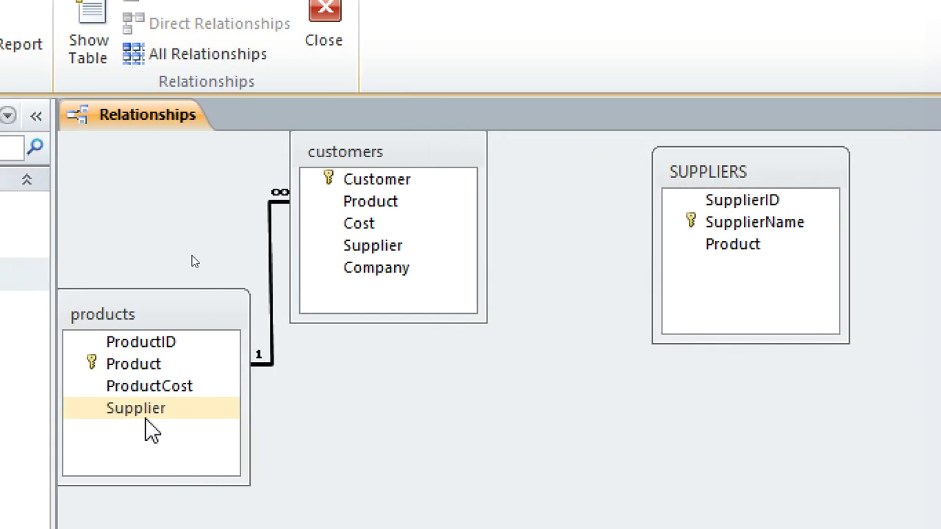
{"action": "left_click_drag", "start_coordinate": [146, 421], "coordinate": [399, 253]}
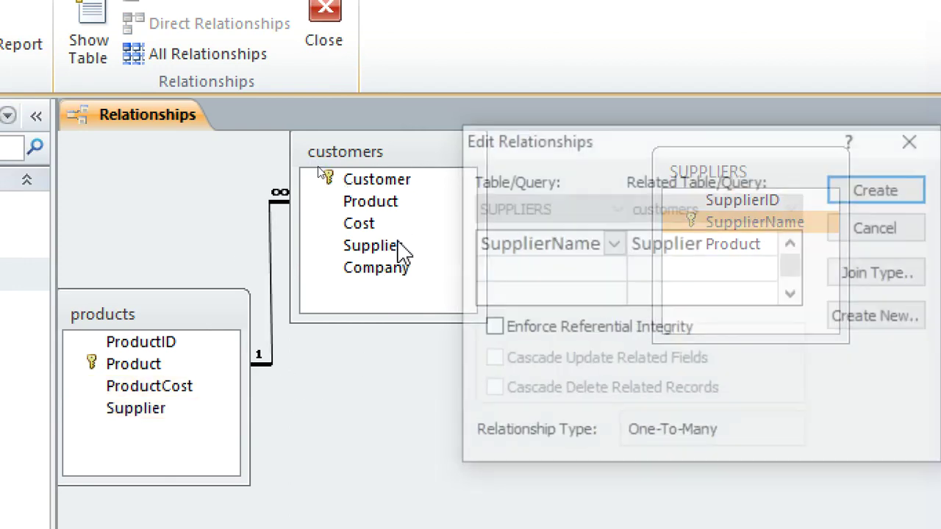
{"action": "left_click", "coordinate": [494, 330]}
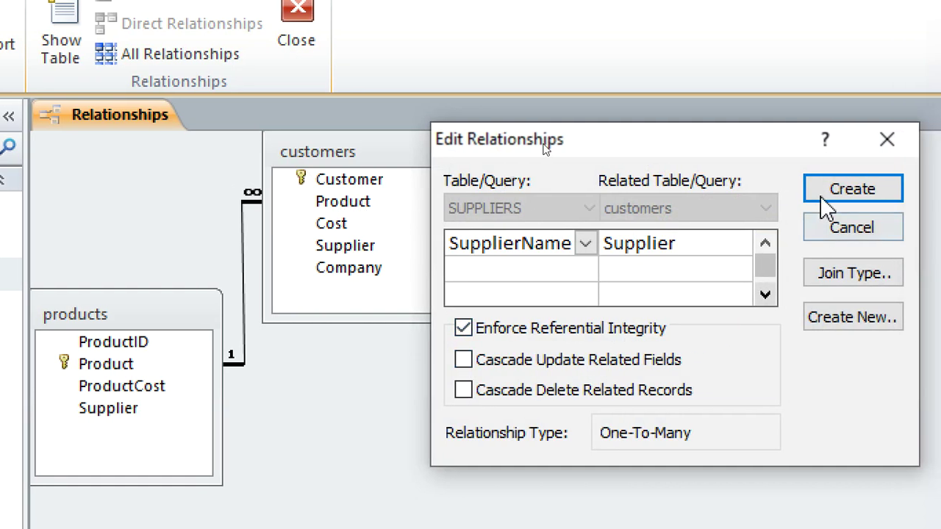
{"action": "left_click", "coordinate": [857, 195]}
{"action": "left_click_drag", "start_coordinate": [369, 151], "coordinate": [428, 158]}
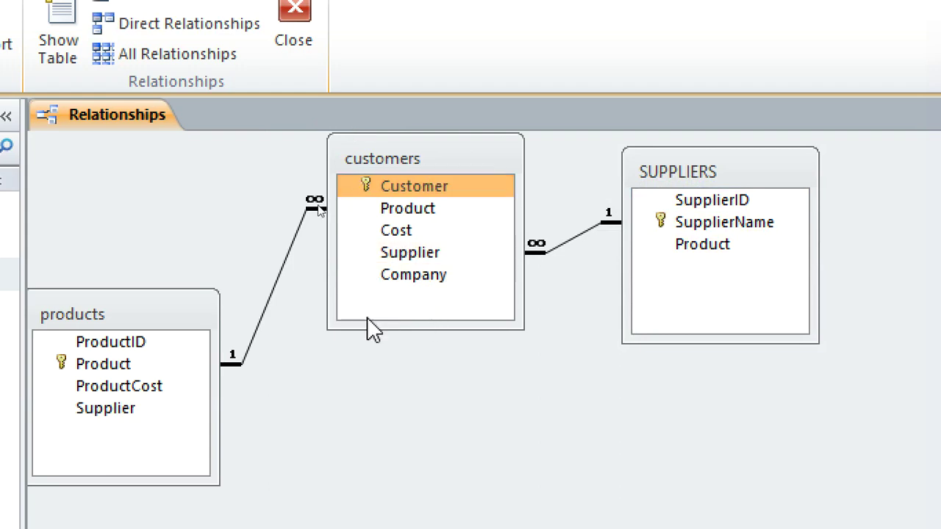
{"action": "right_click", "coordinate": [146, 135]}
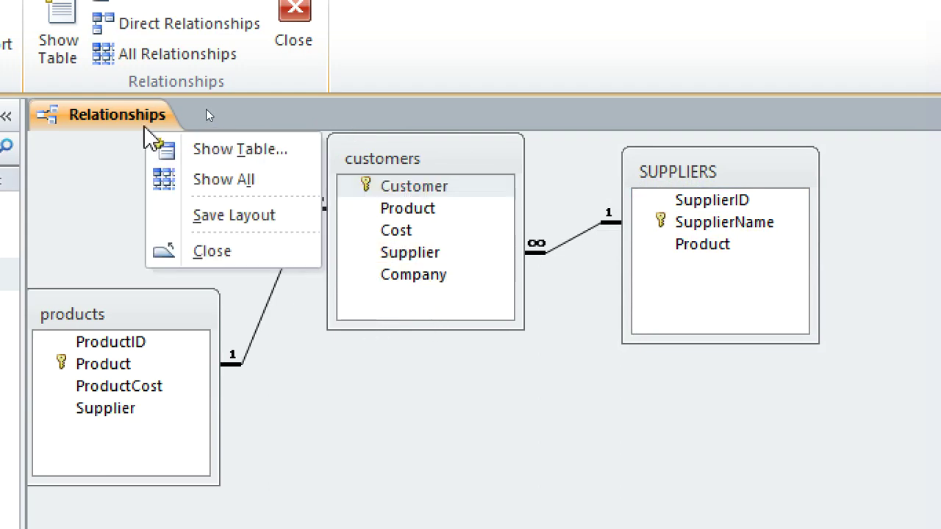
Step: Close the Relationships window and start a new table in Design view
{"action": "right_click", "coordinate": [133, 123]}
{"action": "key", "text": "Escape"}
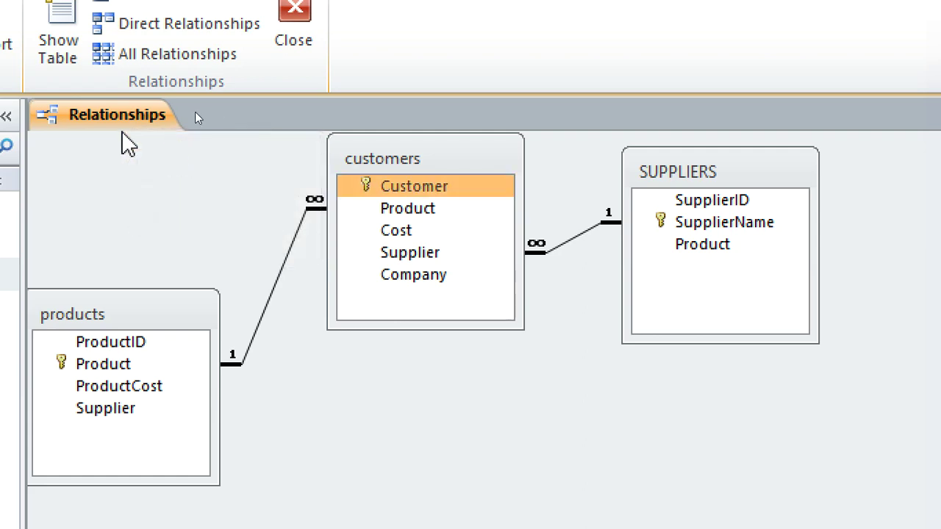
{"action": "right_click", "coordinate": [115, 118]}
{"action": "left_click", "coordinate": [200, 169]}
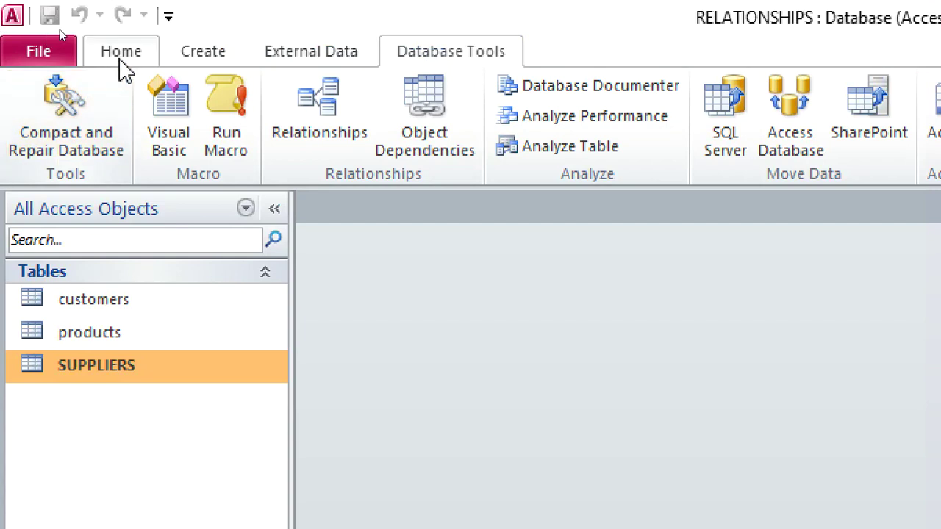
{"action": "left_click", "coordinate": [119, 53]}
{"action": "left_click", "coordinate": [206, 55]}
{"action": "left_click", "coordinate": [191, 109]}
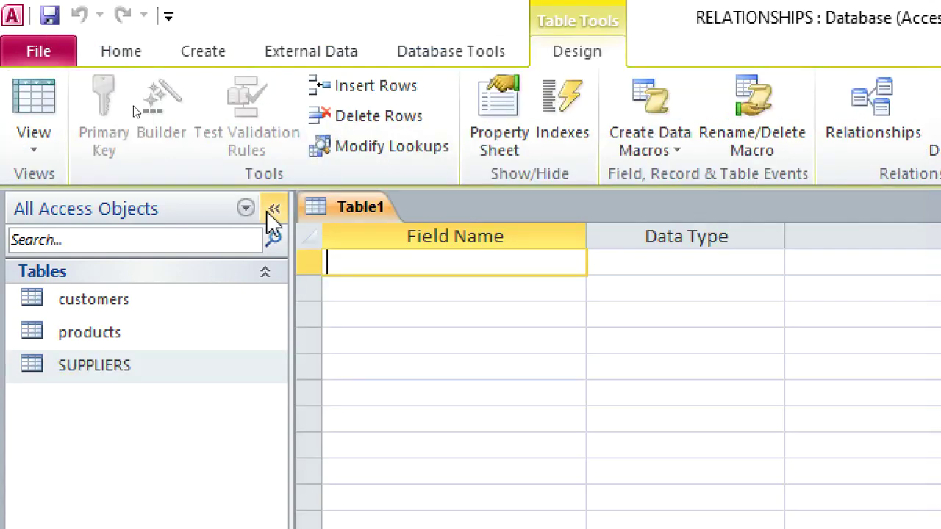
Step: Add a CompanyID field with the AutoNumber data type
{"action": "type", "text": "Co"}
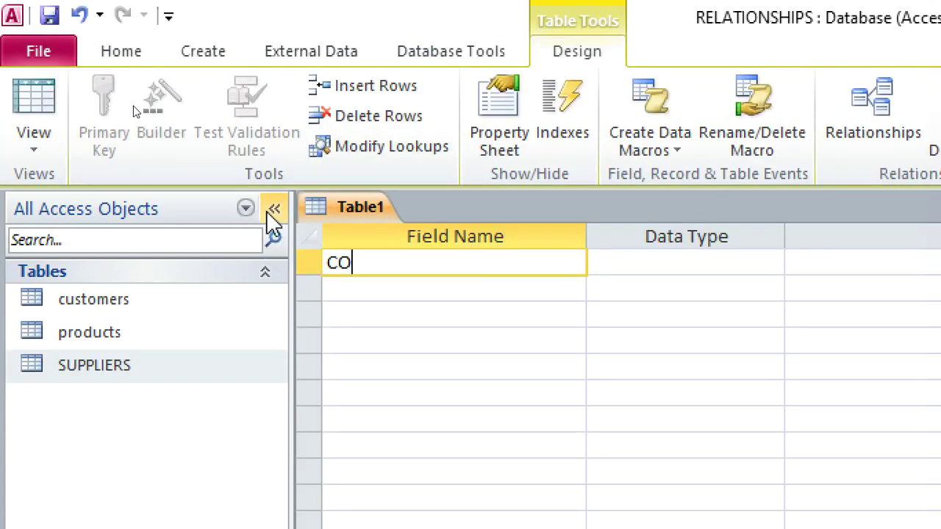
{"action": "type", "text": "a"}
{"action": "key", "text": "BackSpace"}
{"action": "type", "text": "map"}
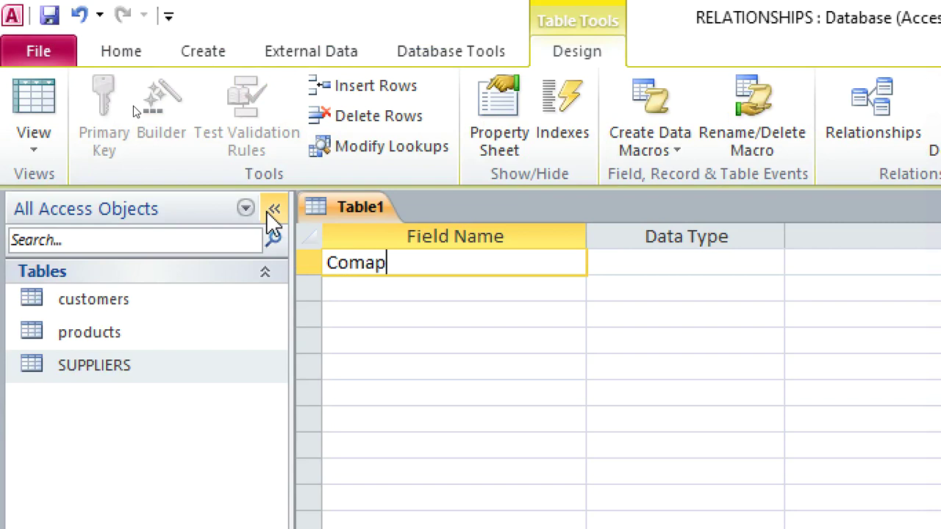
{"action": "key", "text": "BackSpace"}
{"action": "key", "text": "BackSpace"}
{"action": "type", "text": "panya"}
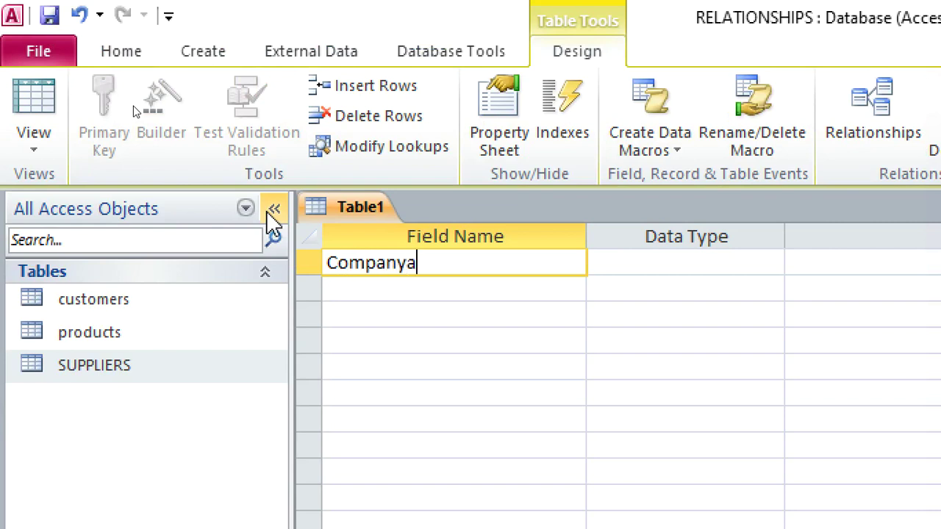
{"action": "key", "text": "BackSpace"}
{"action": "type", "text": "ID"}
{"action": "left_click", "coordinate": [611, 263]}
{"action": "type", "text": "a"}
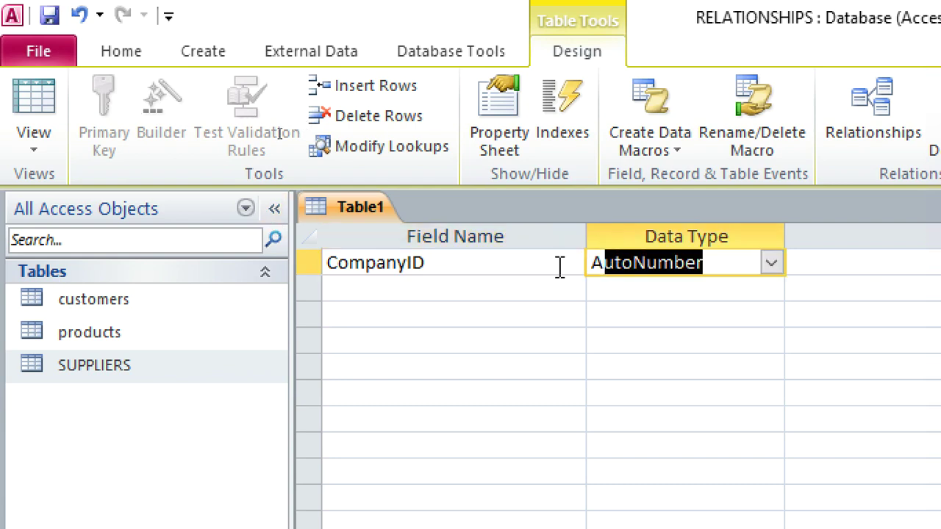
{"action": "left_click", "coordinate": [509, 283]}
Step: Add CompanyName as a Text primary key and save the table as companies
{"action": "type", "text": "cOM"}
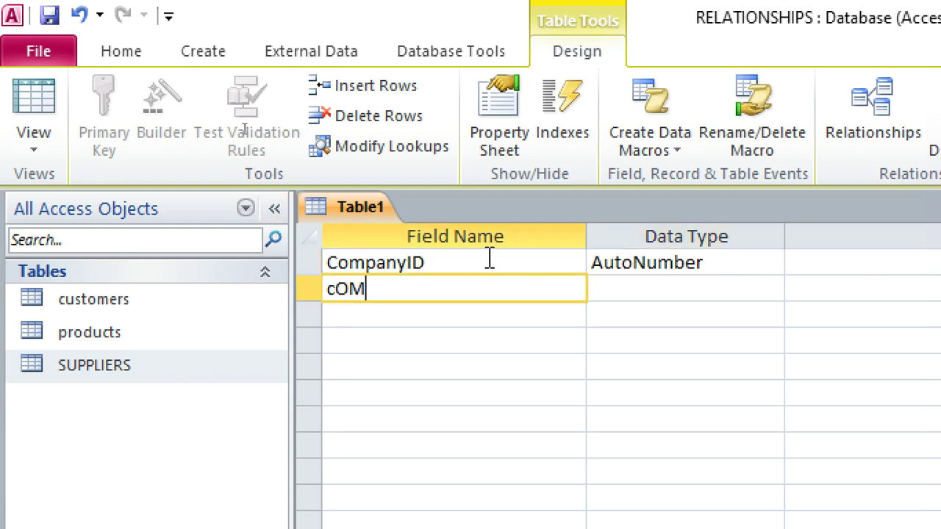
{"action": "key", "text": "BackSpace"}
{"action": "key", "text": "BackSpace"}
{"action": "type", "text": "omp"}
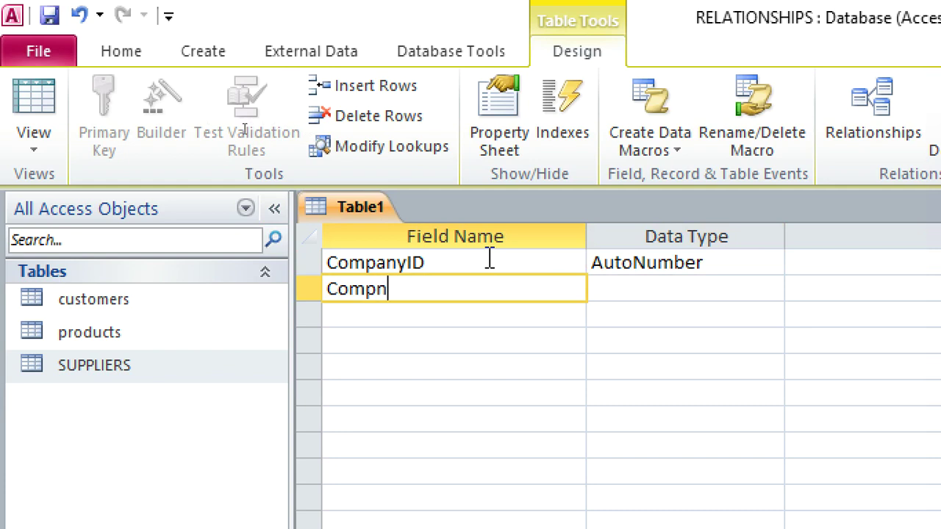
{"action": "type", "text": "anyNA"}
{"action": "key", "text": "BackSpace"}
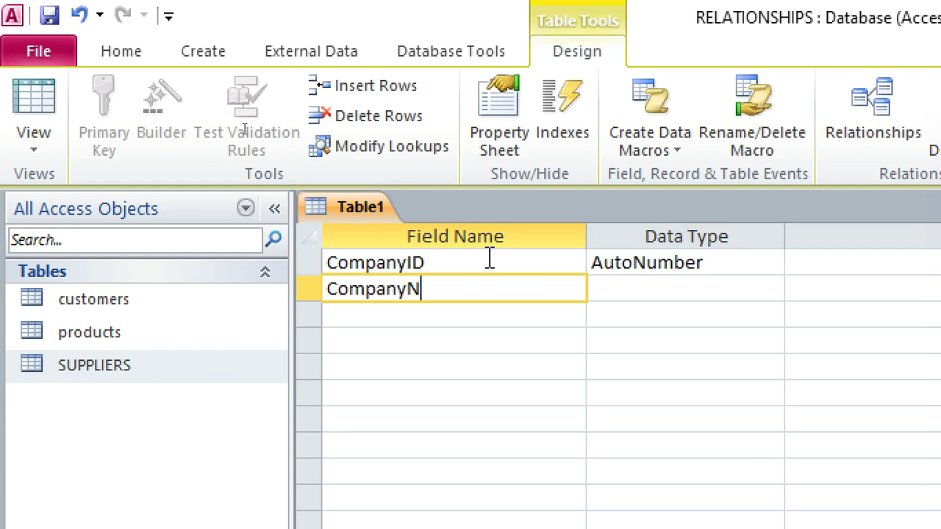
{"action": "type", "text": "ame"}
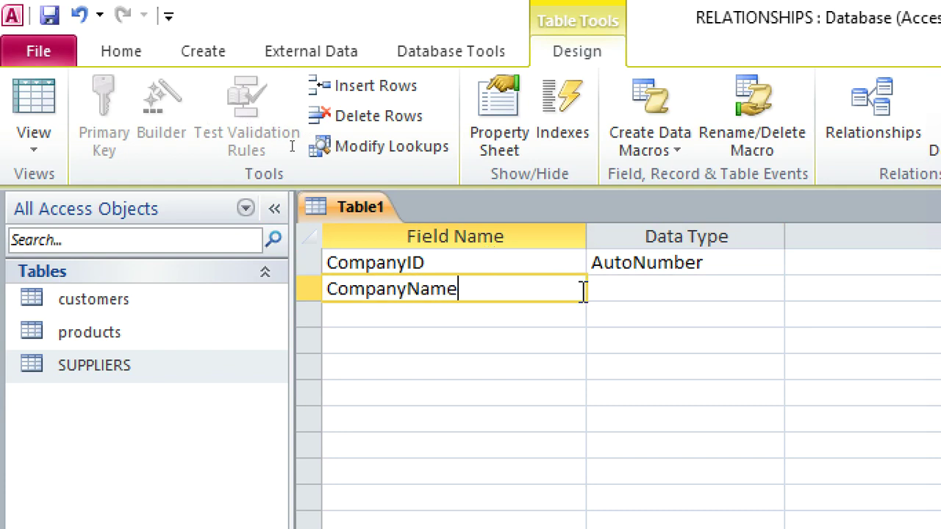
{"action": "left_click", "coordinate": [604, 288]}
{"action": "right_click", "coordinate": [557, 292]}
{"action": "left_click", "coordinate": [580, 313]}
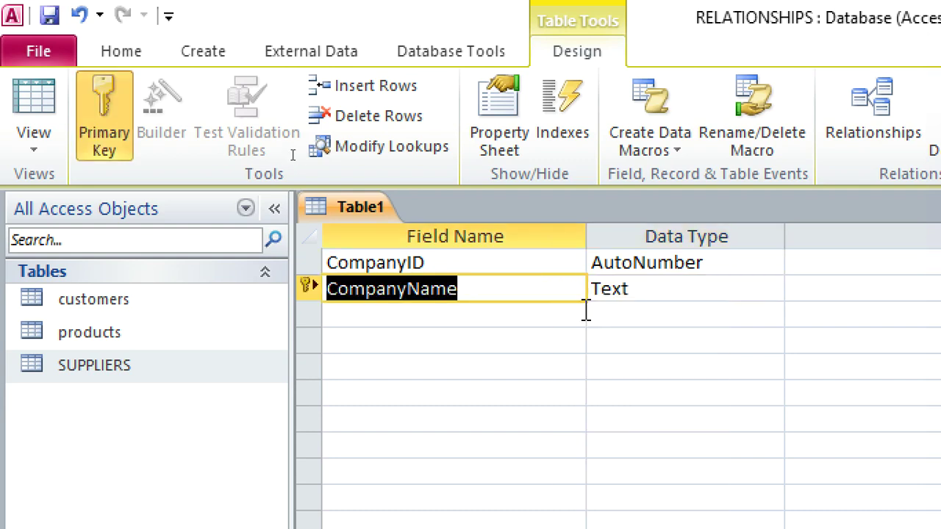
{"action": "left_click", "coordinate": [49, 14]}
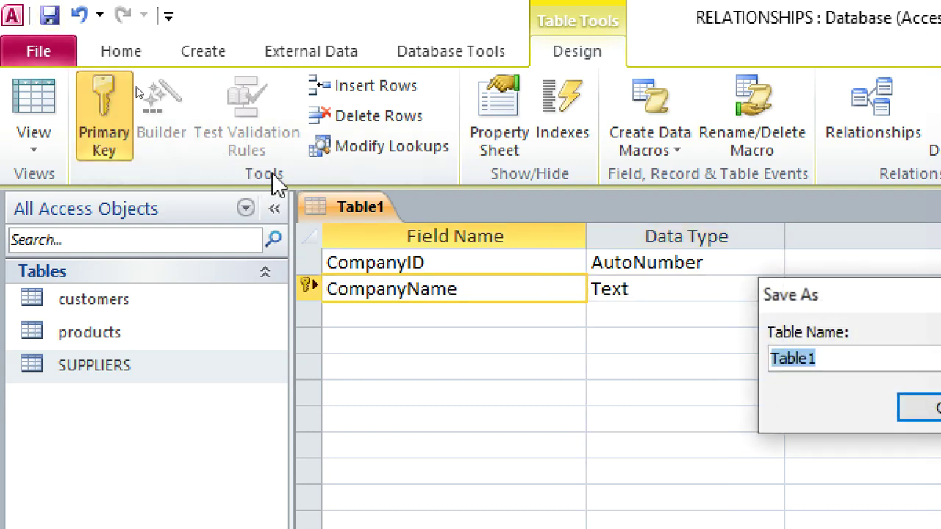
{"action": "type", "text": "companies"}
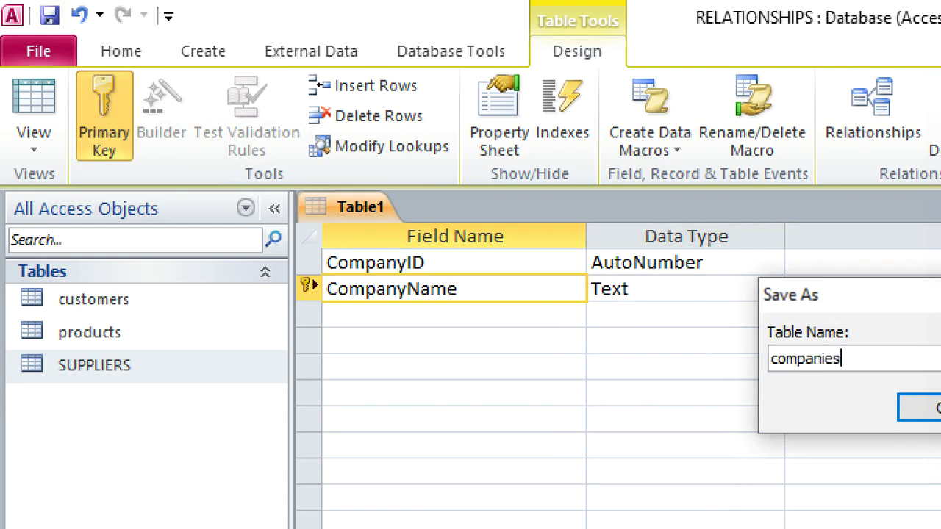
{"action": "key", "text": "Return"}
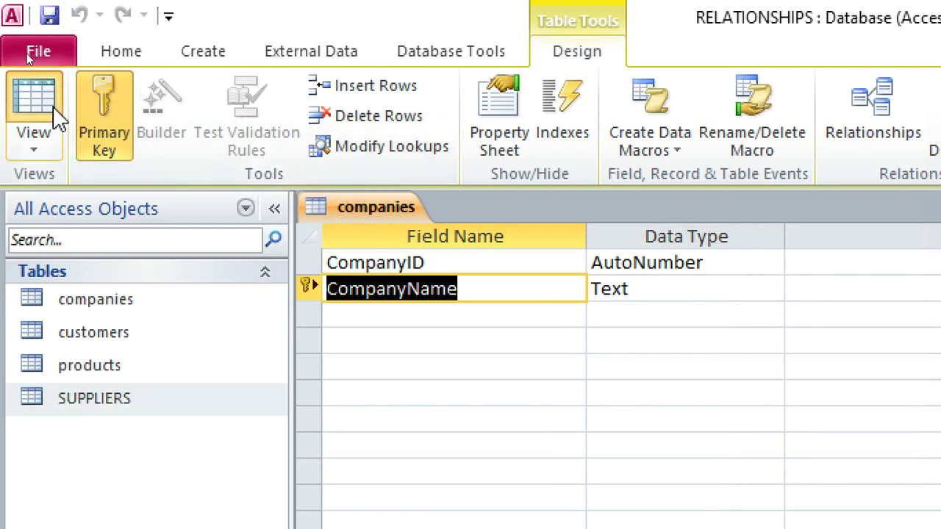
Step: In Datasheet View enter ABC, XYX, EVERREADY and MAJI MENGI, then close companies
{"action": "left_click", "coordinate": [55, 112]}
{"action": "left_click", "coordinate": [542, 263]}
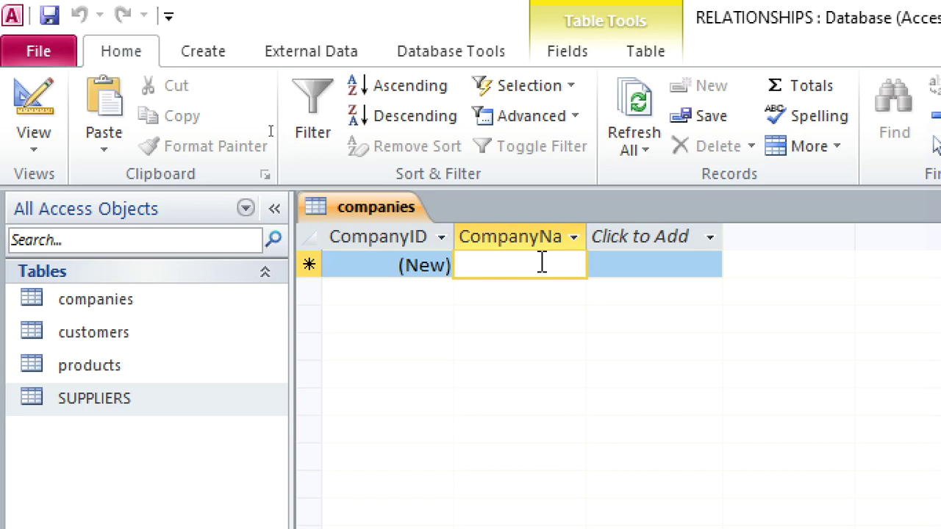
{"action": "type", "text": "ABC"}
{"action": "key", "text": "Down"}
{"action": "type", "text": "X"}
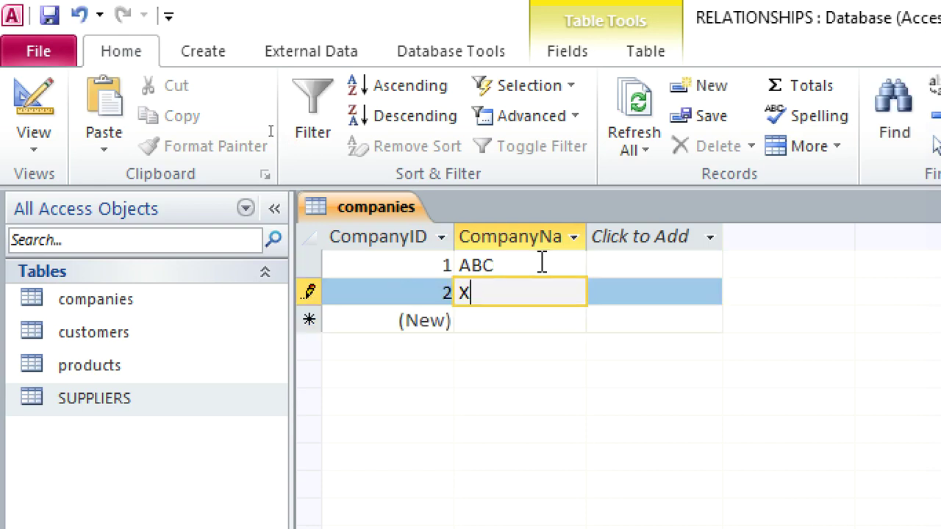
{"action": "type", "text": "YX"}
{"action": "key", "text": "Down"}
{"action": "type", "text": "EVER"}
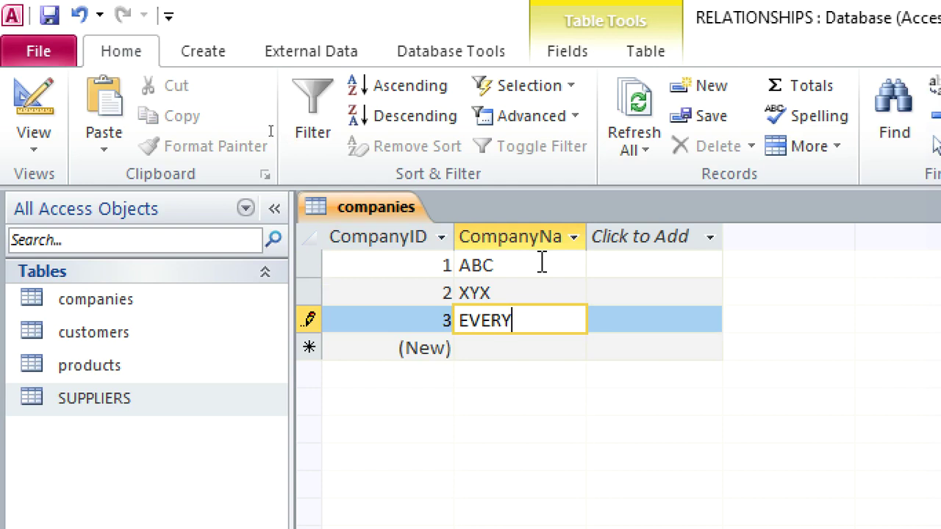
{"action": "type", "text": "READ"}
{"action": "key", "text": "Down"}
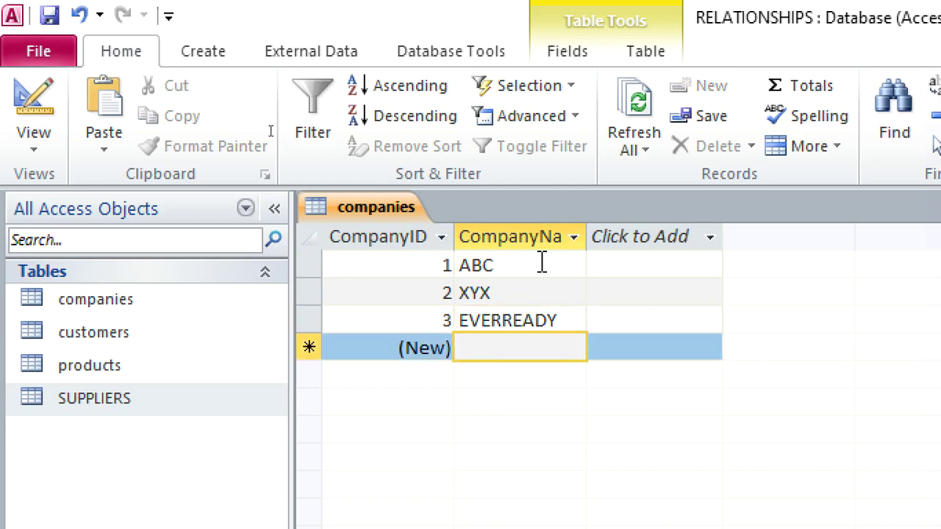
{"action": "type", "text": "MAJI"}
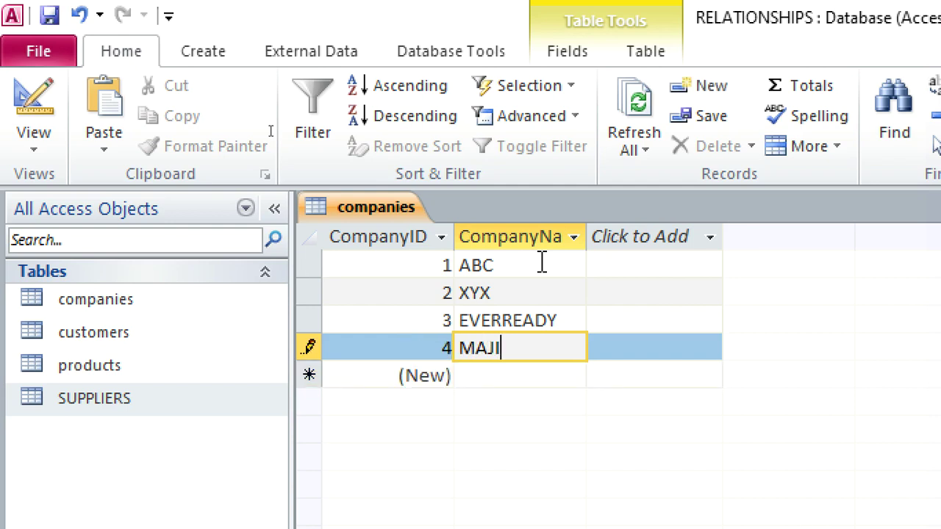
{"action": "type", "text": " MENGI"}
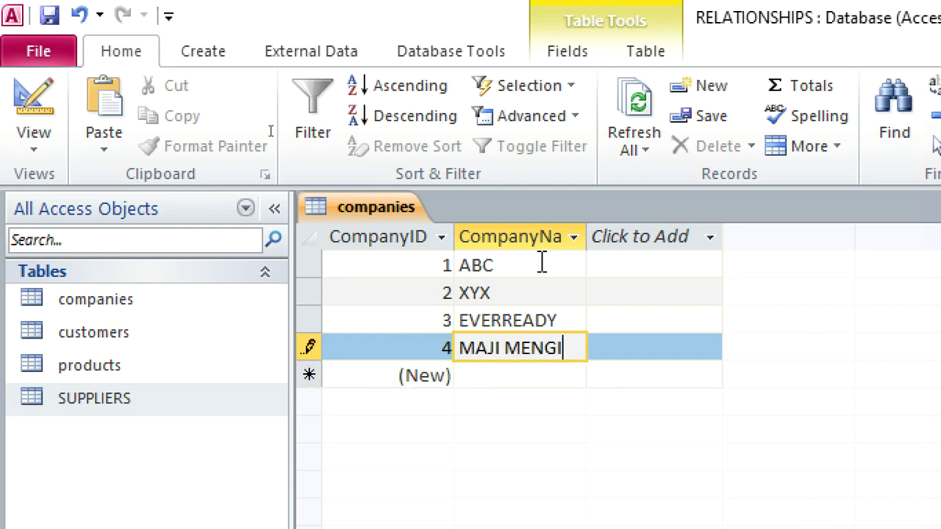
{"action": "right_click", "coordinate": [378, 212]}
{"action": "left_click", "coordinate": [435, 253]}
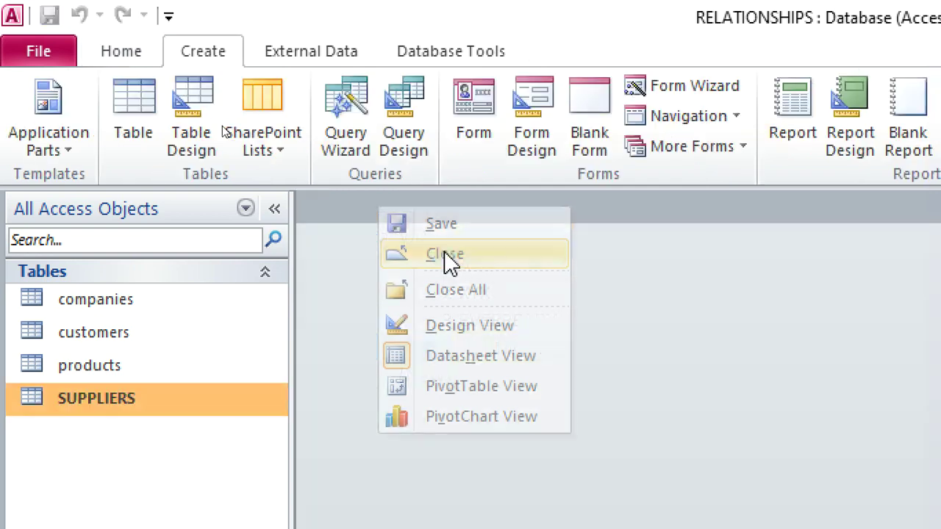
{"action": "left_click", "coordinate": [445, 57]}
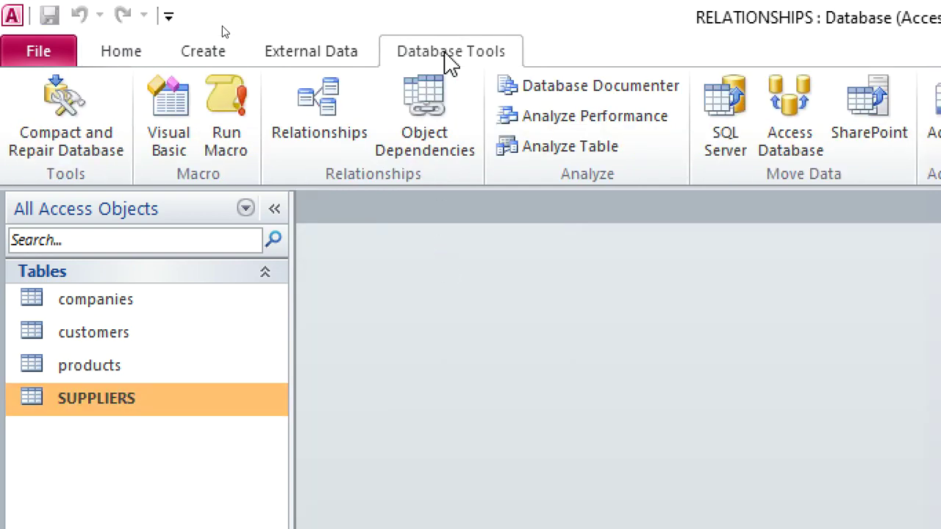
Step: Reopen Relationships and add the companies table below customers
{"action": "left_click", "coordinate": [343, 107]}
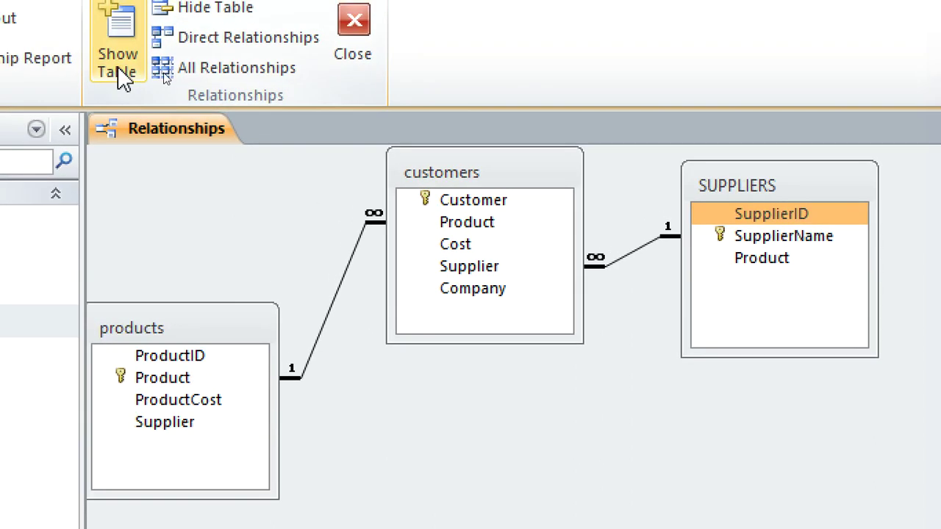
{"action": "left_click", "coordinate": [118, 68]}
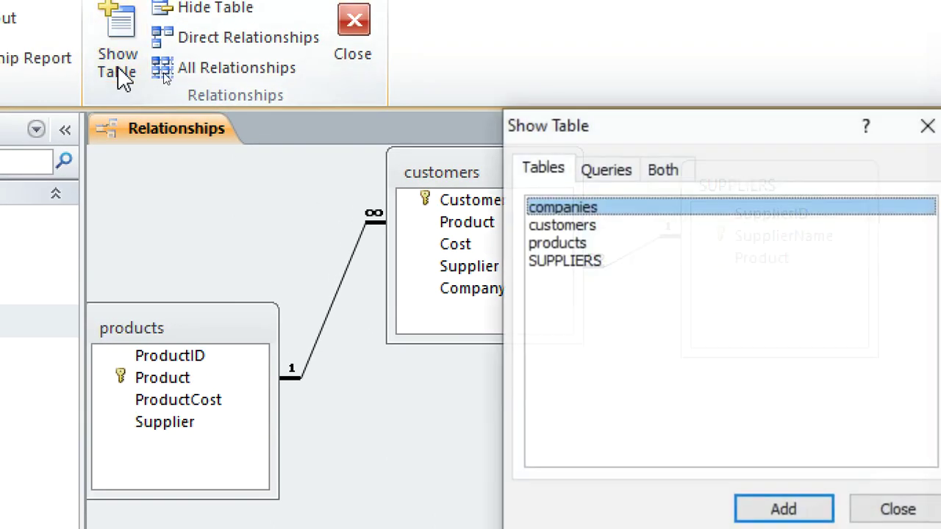
{"action": "double_click", "coordinate": [563, 210]}
{"action": "left_click", "coordinate": [826, 145]}
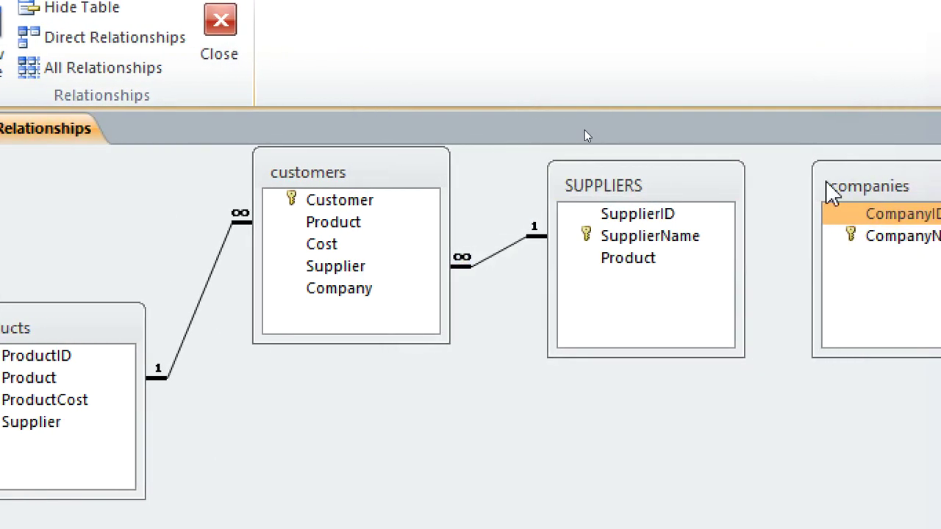
{"action": "left_click_drag", "start_coordinate": [874, 187], "coordinate": [436, 390]}
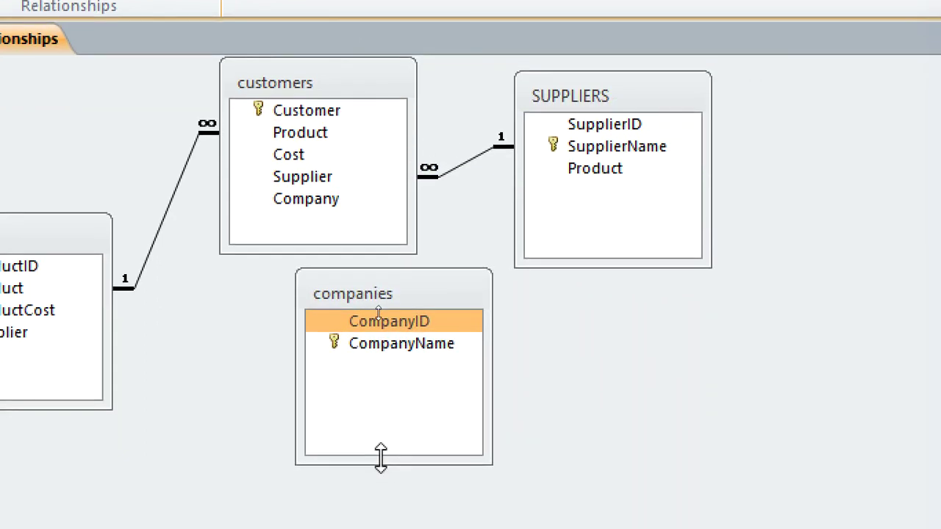
Step: Link companies.CompanyName to customers.Company one-to-many with referential integrity enforced
{"action": "left_click_drag", "start_coordinate": [371, 434], "coordinate": [335, 297]}
{"action": "left_click_drag", "start_coordinate": [334, 207], "coordinate": [290, 210]}
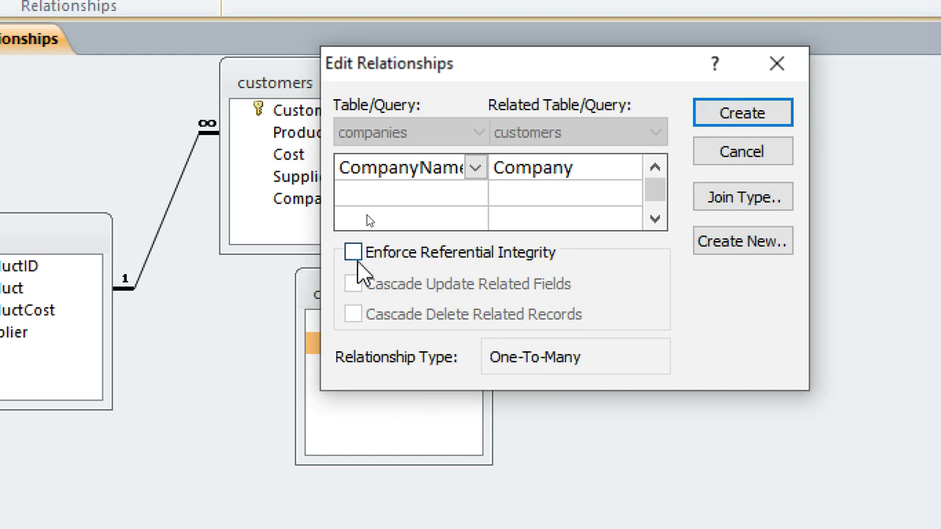
{"action": "left_click", "coordinate": [353, 254]}
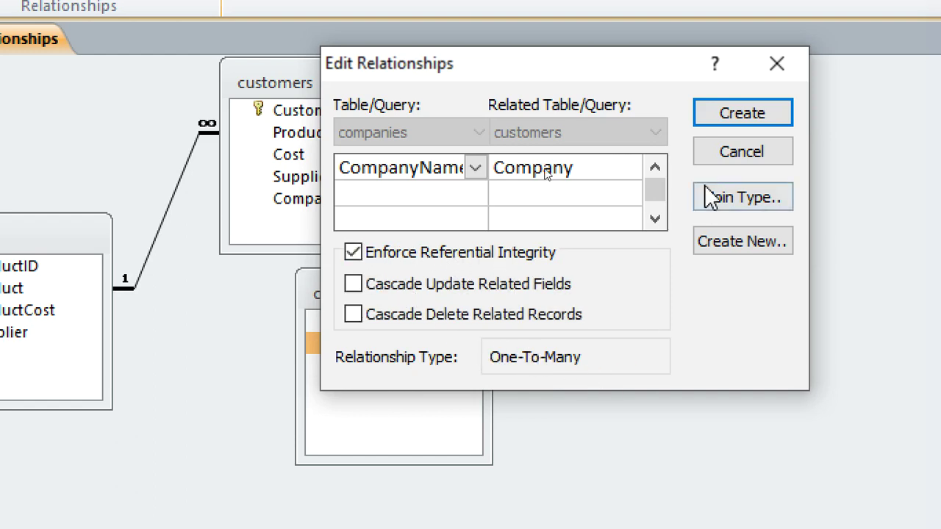
{"action": "left_click", "coordinate": [716, 110]}
{"action": "left_click_drag", "start_coordinate": [466, 287], "coordinate": [614, 406]}
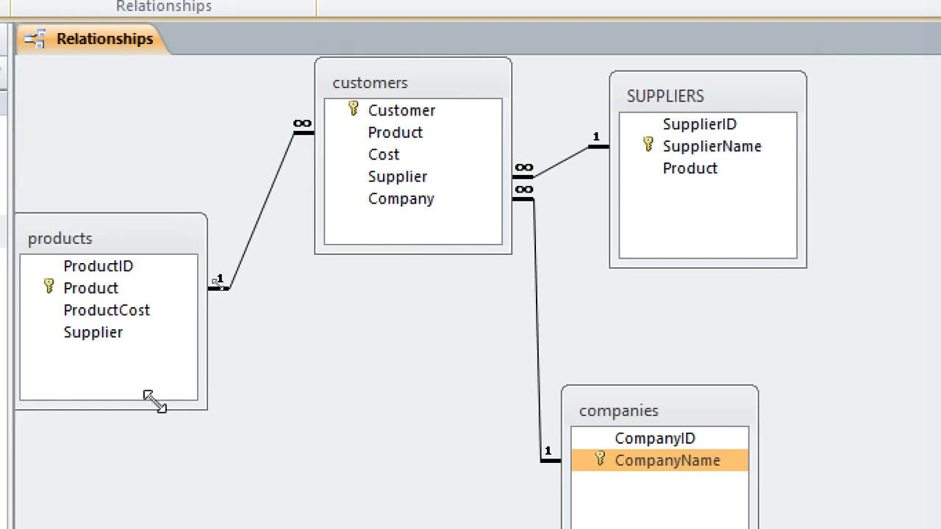